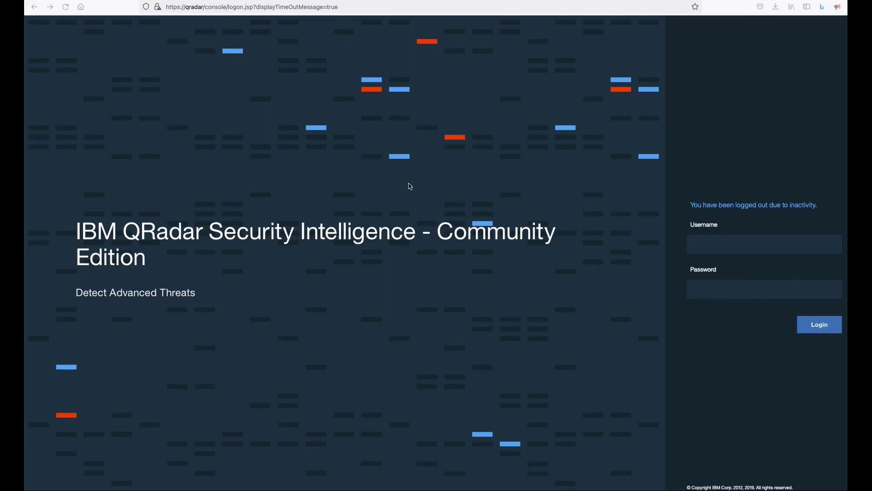
Step: Log back in to QRadar as admin with the account password, declining Firefox's save-login offer
{"action": "left_click", "coordinate": [711, 247]}
{"action": "type", "text": "admin"}
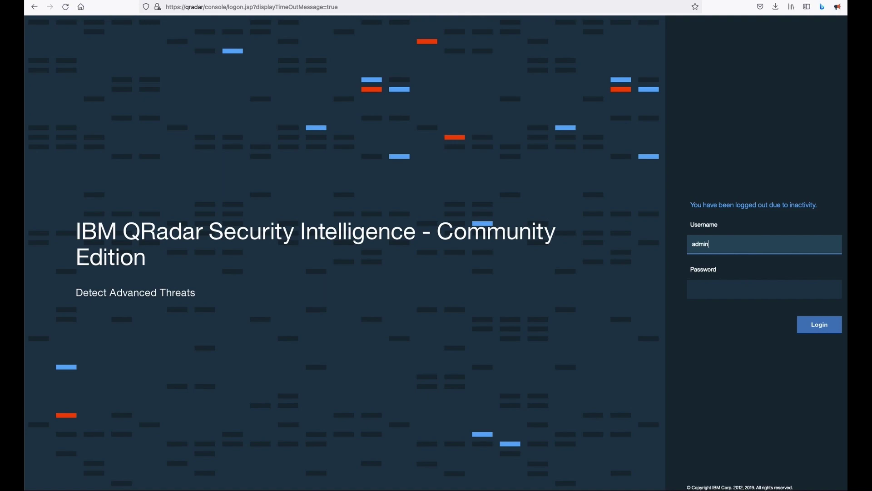
{"action": "key", "text": "Tab"}
{"action": "type", "text": "*********"}
{"action": "key", "text": "Return"}
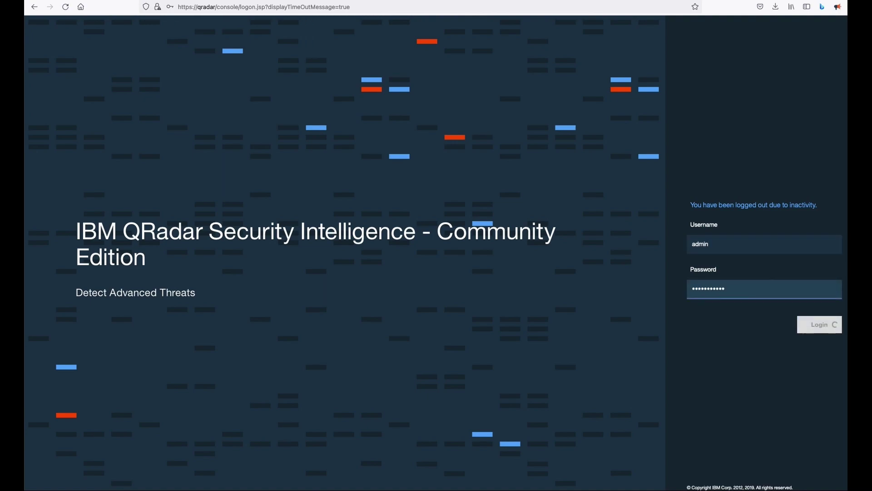
{"action": "left_click", "coordinate": [245, 121]}
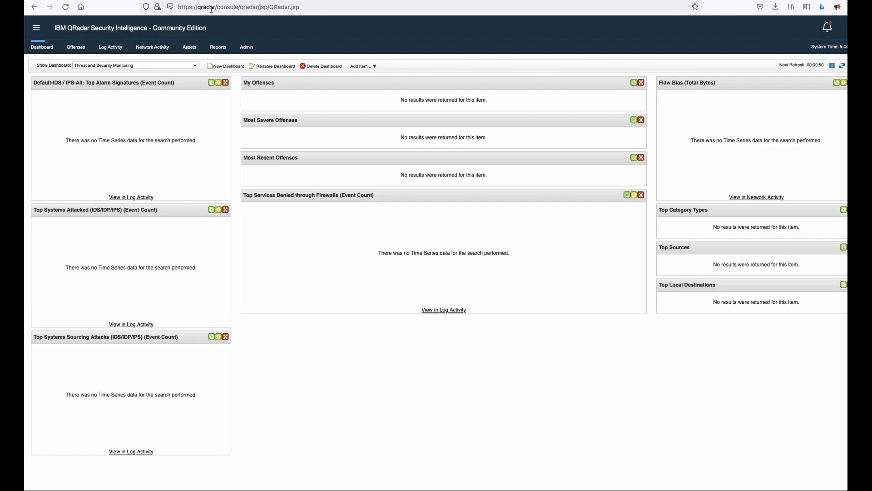
Step: Open the Admin page and review the 1 error, 2 warnings and 1 info notification
{"action": "left_click", "coordinate": [244, 48]}
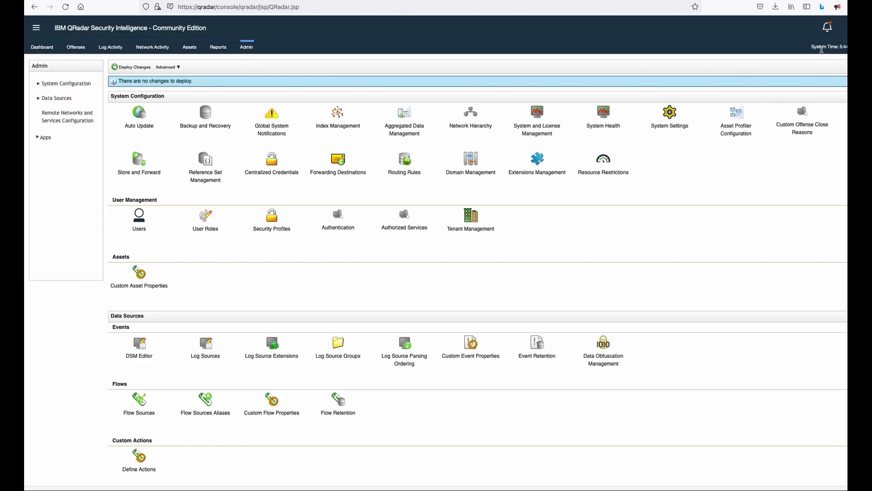
{"action": "left_click", "coordinate": [829, 35]}
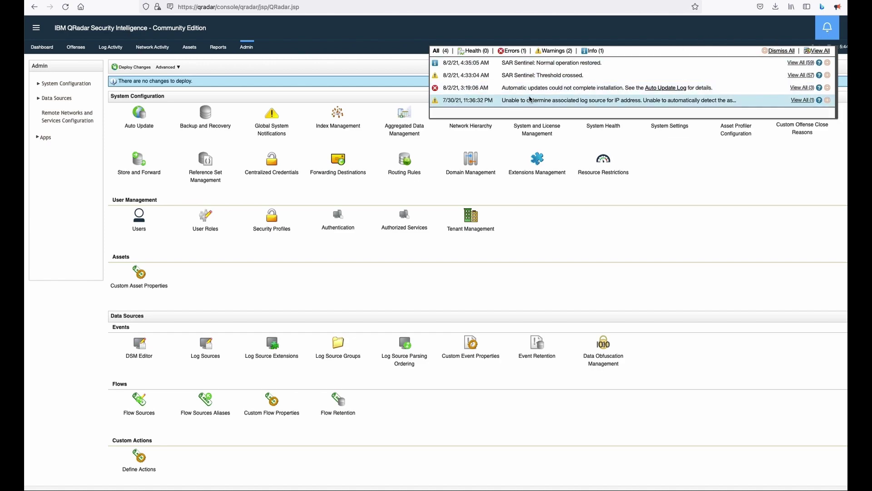
{"action": "left_click", "coordinate": [513, 51]}
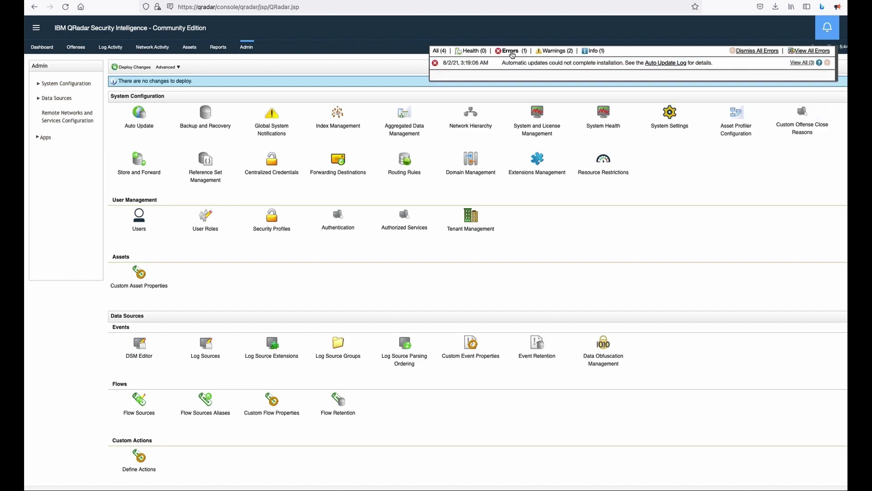
{"action": "mouse_move", "coordinate": [527, 68]}
{"action": "left_click", "coordinate": [558, 52]}
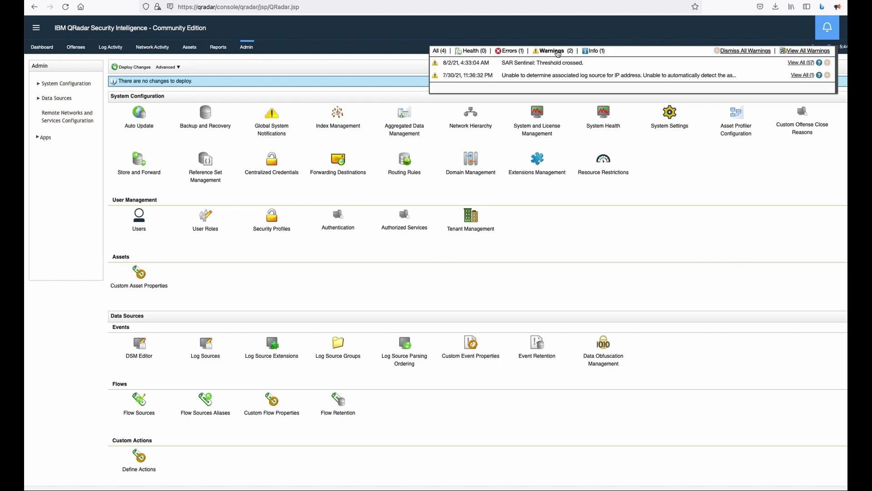
{"action": "mouse_move", "coordinate": [558, 79]}
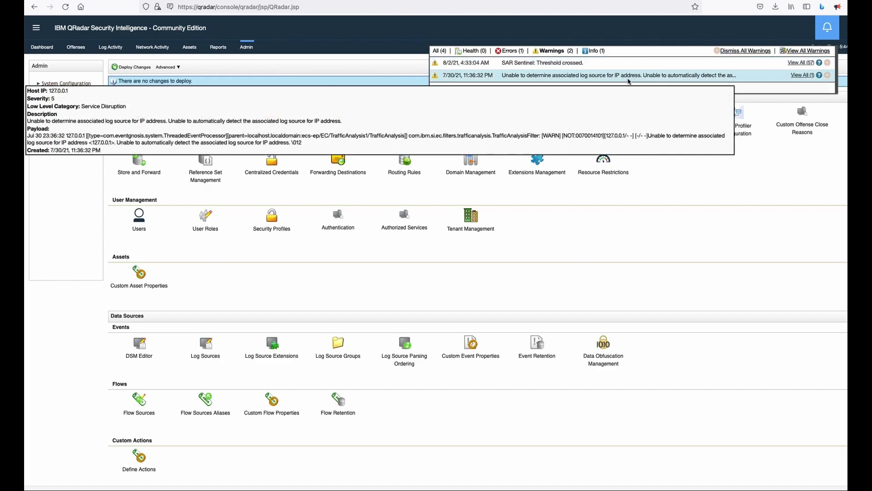
{"action": "left_click", "coordinate": [591, 51]}
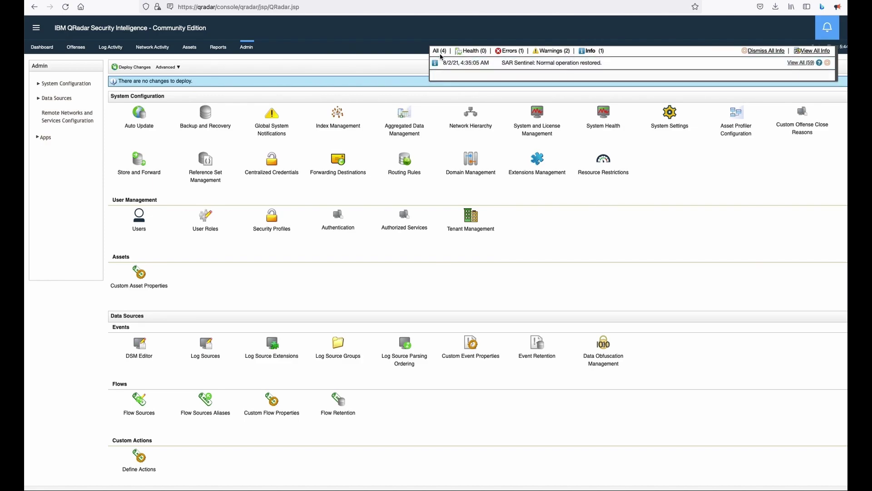
{"action": "left_click", "coordinate": [828, 31]}
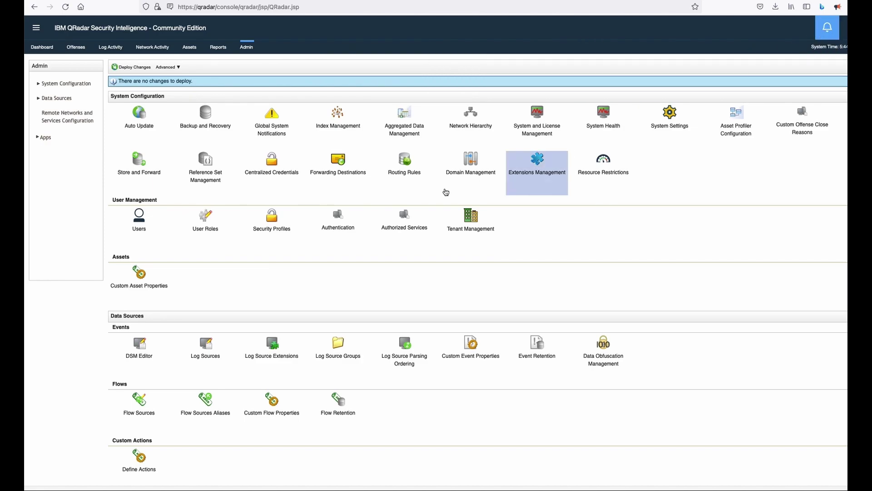
{"action": "left_click", "coordinate": [207, 342]}
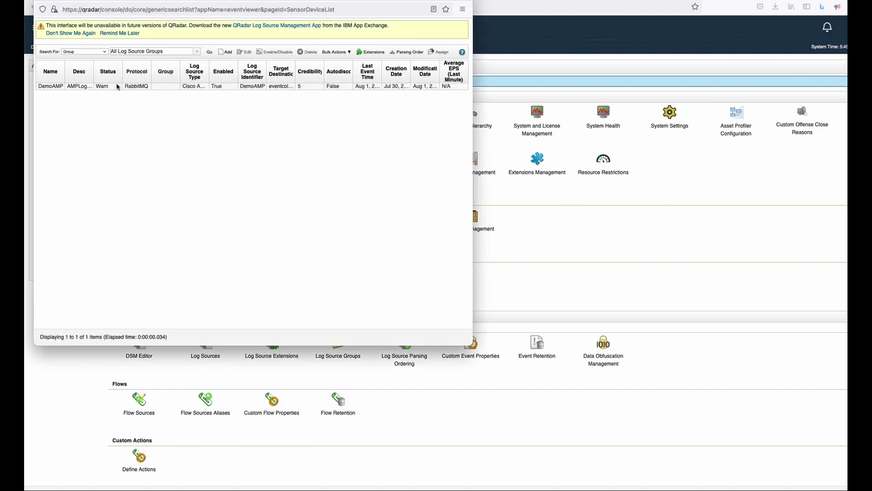
{"action": "left_click", "coordinate": [117, 86]}
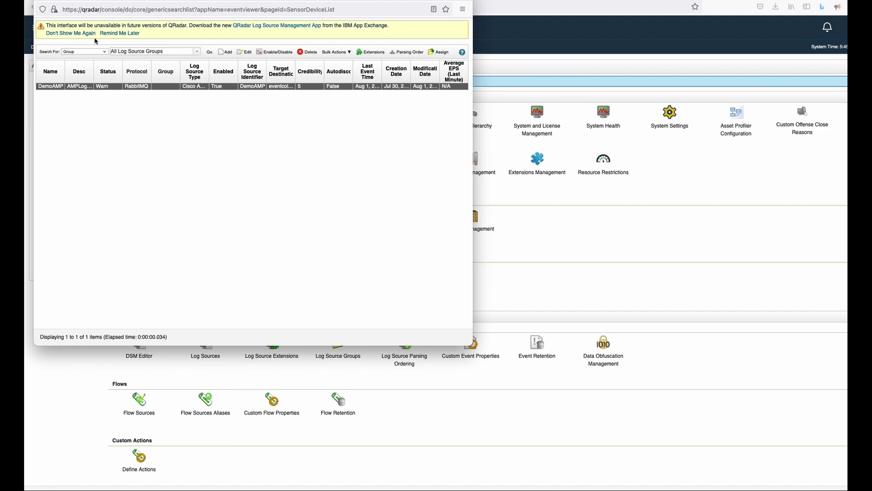
{"action": "key", "text": "super+w"}
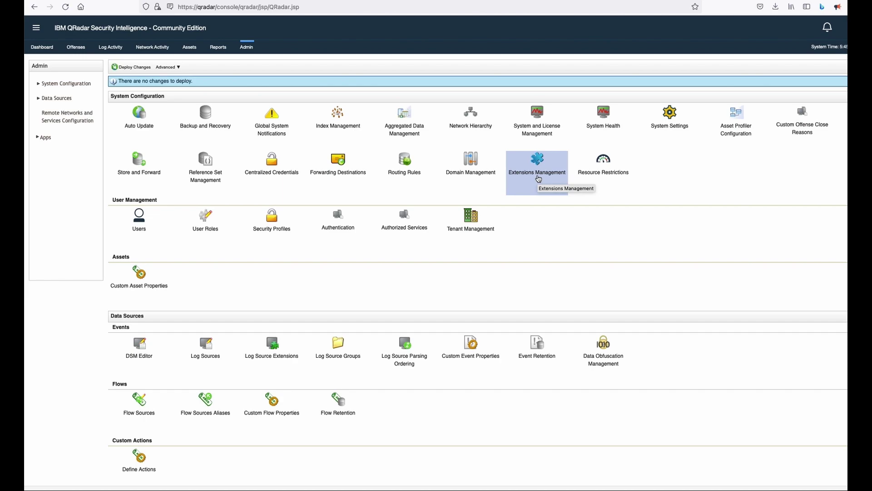
Step: Open Extensions Management and check the Installed, Not Installed and All Items lists
{"action": "left_click", "coordinate": [539, 179]}
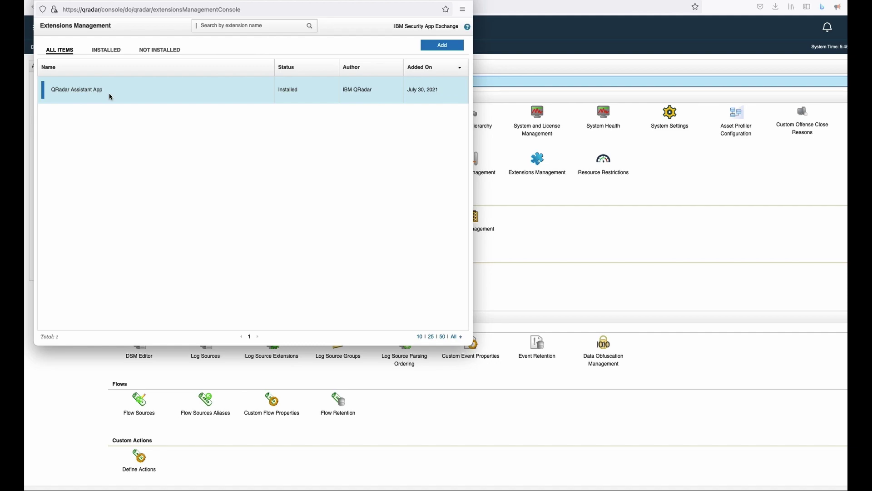
{"action": "left_click", "coordinate": [106, 50]}
{"action": "left_click", "coordinate": [180, 51]}
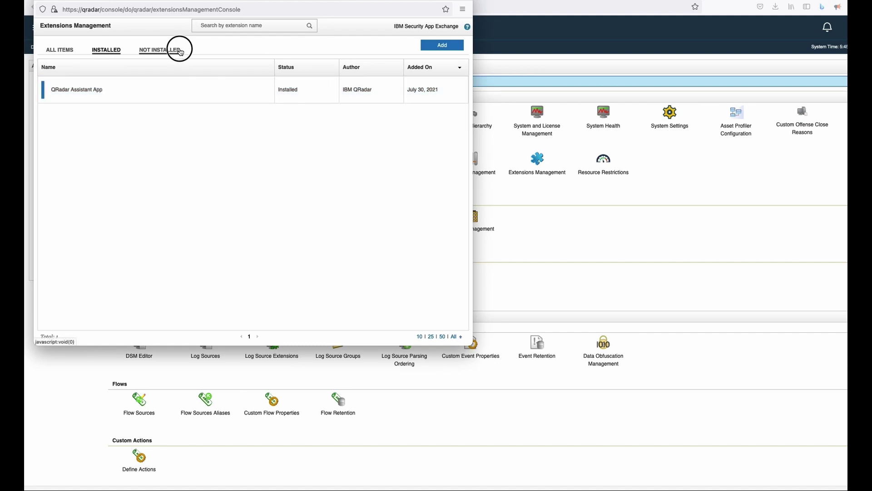
{"action": "left_click", "coordinate": [60, 50]}
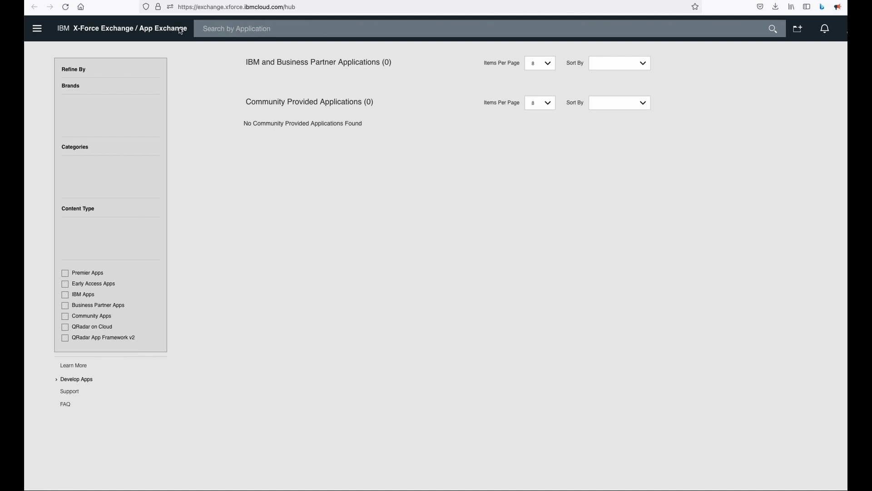
Step: Reload the App Exchange home listings and scroll through them
{"action": "left_click", "coordinate": [150, 31]}
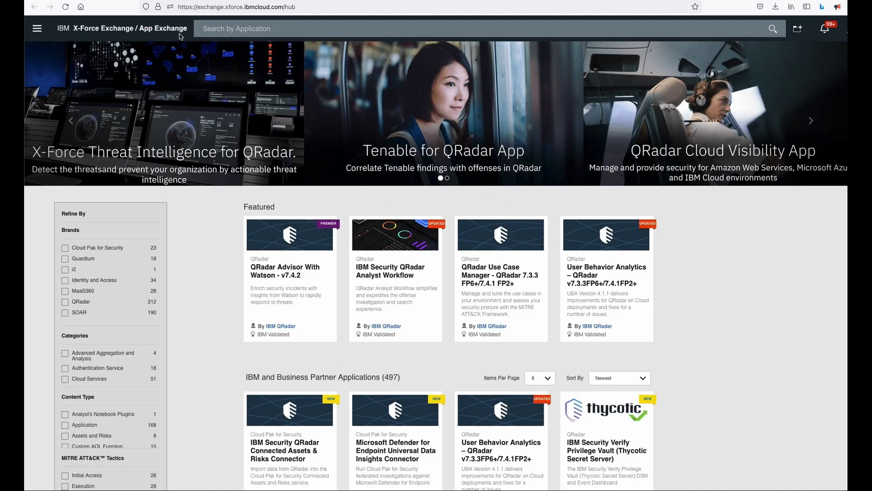
{"action": "scroll", "coordinate": [424, 223], "scroll_direction": "down", "scroll_amount": 3}
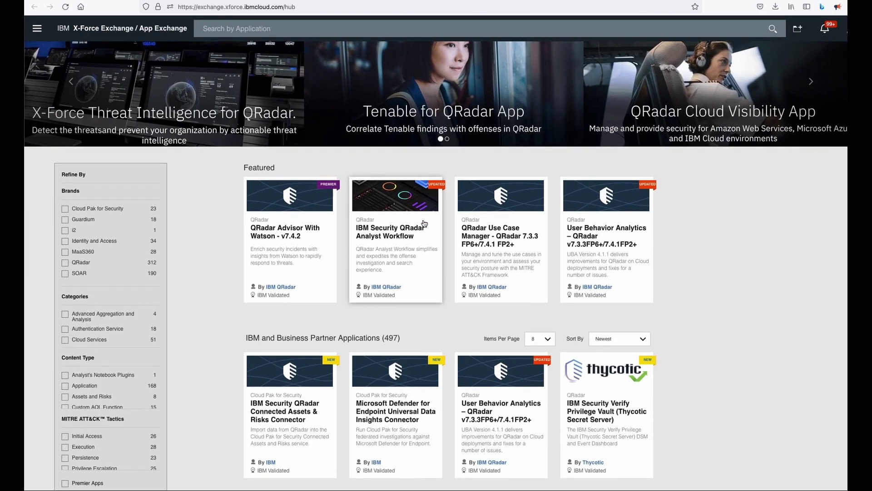
{"action": "scroll", "coordinate": [423, 219], "scroll_direction": "down", "scroll_amount": 3}
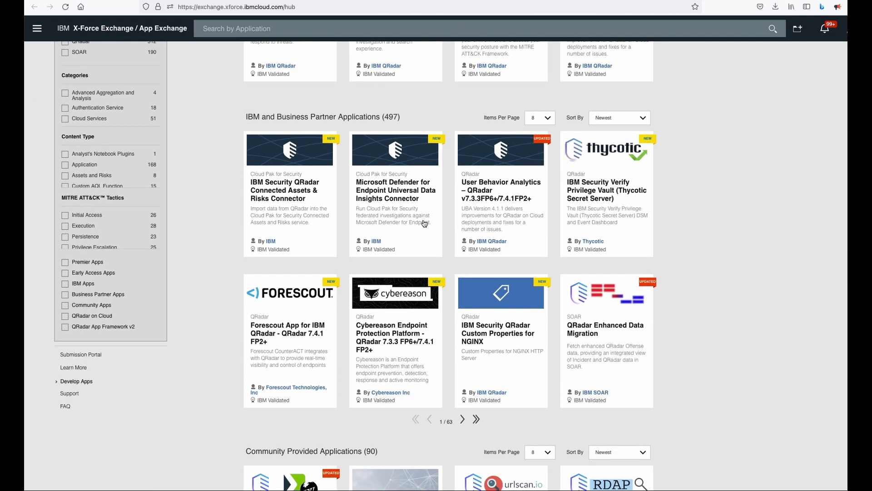
{"action": "scroll", "coordinate": [462, 362], "scroll_direction": "up", "scroll_amount": 5}
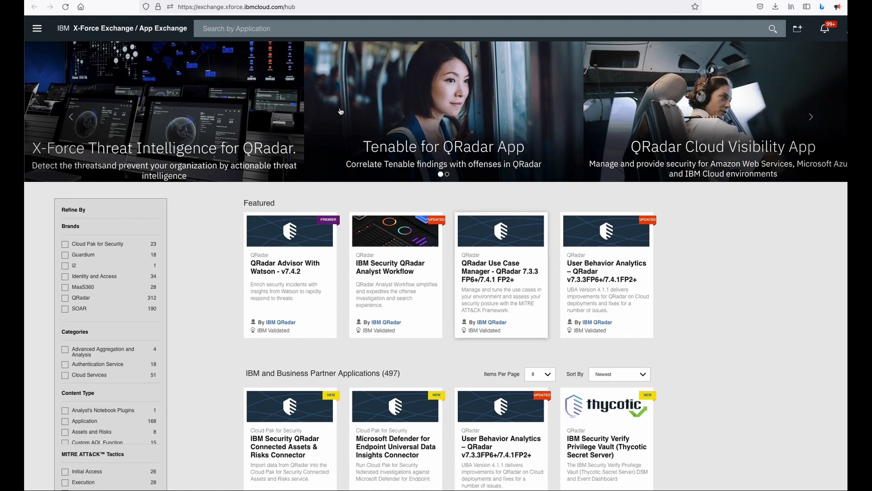
Step: Search App Exchange for 'secureX' and open the Cisco SecureX Threat Response 1.2.1 page
{"action": "left_click", "coordinate": [296, 33]}
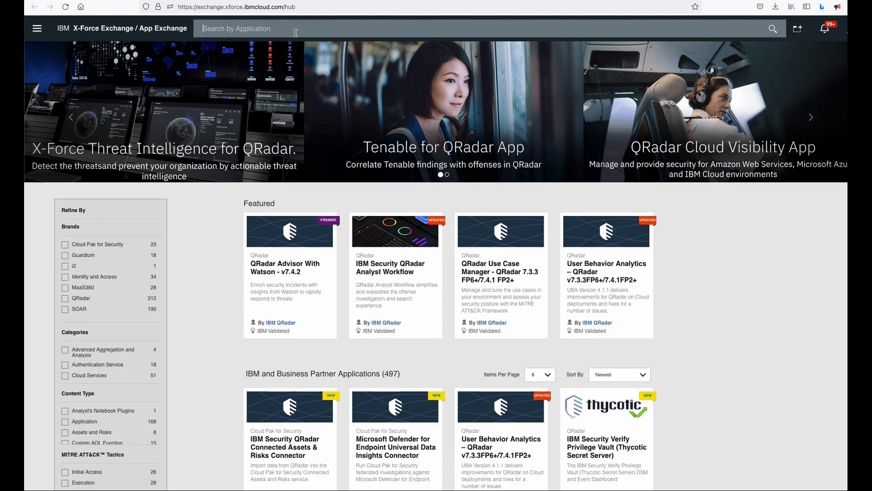
{"action": "type", "text": "secure"}
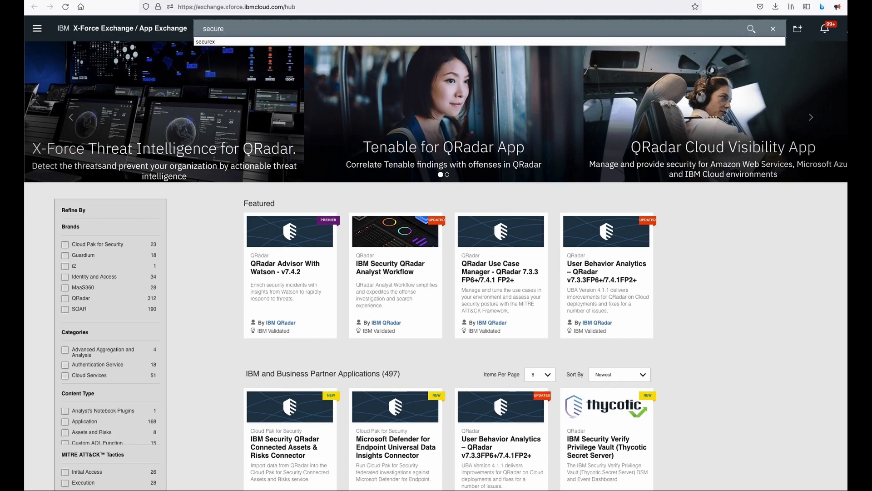
{"action": "type", "text": "X"}
{"action": "key", "text": "Return"}
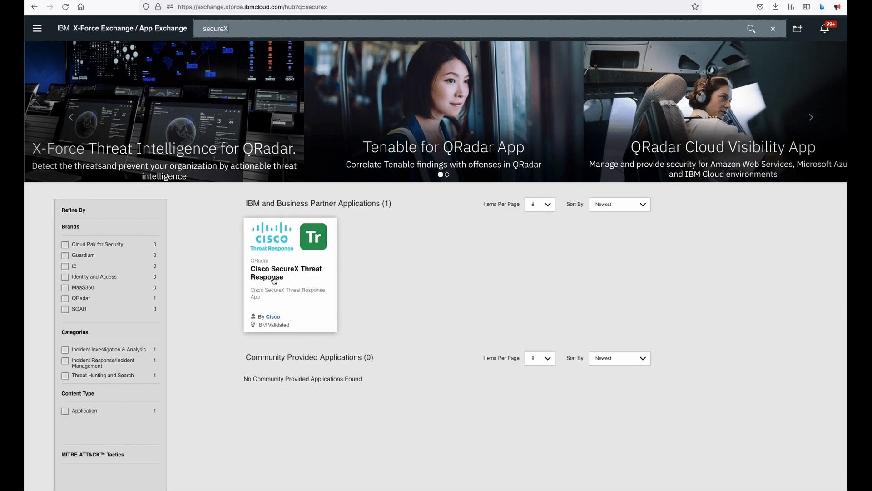
{"action": "left_click", "coordinate": [296, 288]}
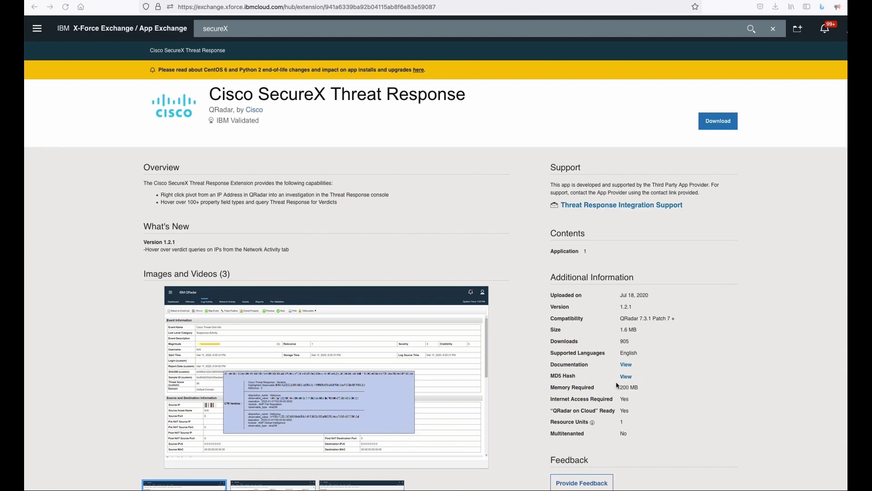
{"action": "left_click", "coordinate": [627, 380]}
{"action": "key", "text": "super+Tab"}
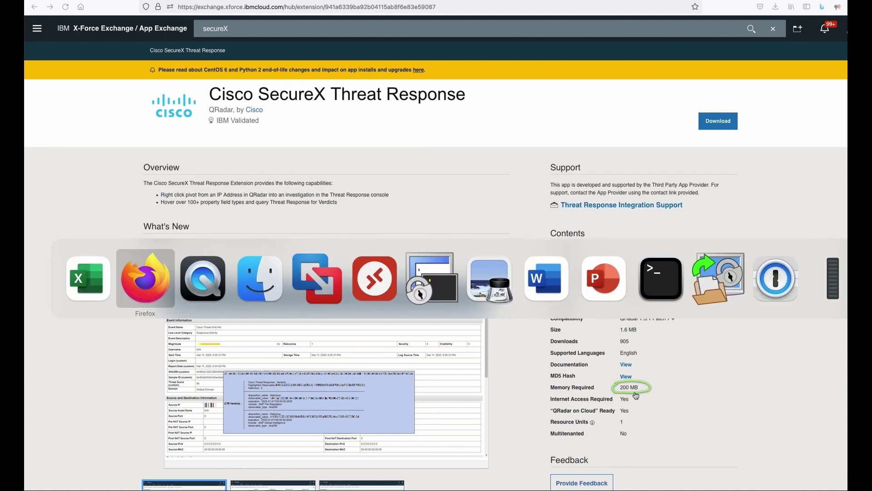
Step: Run top in the left SecureCRT session to list running processes
{"action": "key", "text": "super+Tab"}
{"action": "key", "text": "super+Tab"}
{"action": "key", "text": "super+Tab"}
{"action": "key", "text": "super+Tab"}
{"action": "key", "text": "super+Tab"}
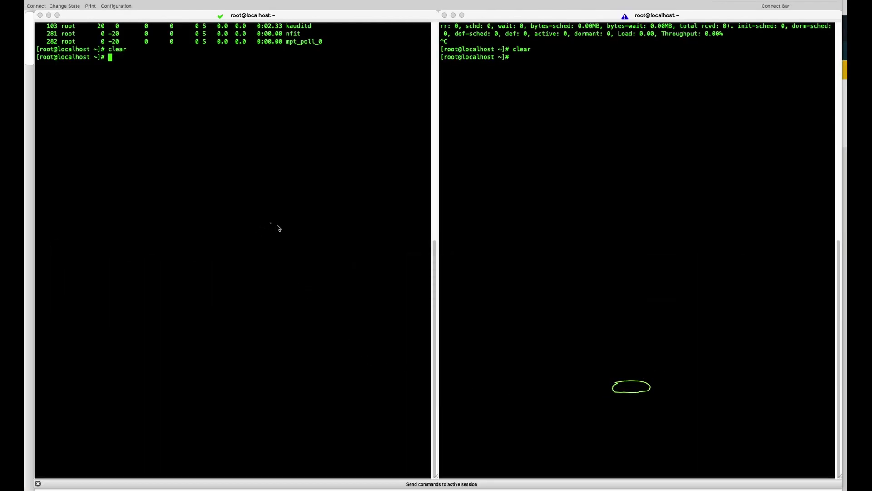
{"action": "left_click", "coordinate": [632, 392]}
{"action": "left_click", "coordinate": [144, 81]}
{"action": "type", "text": "top"}
{"action": "key", "text": "Return"}
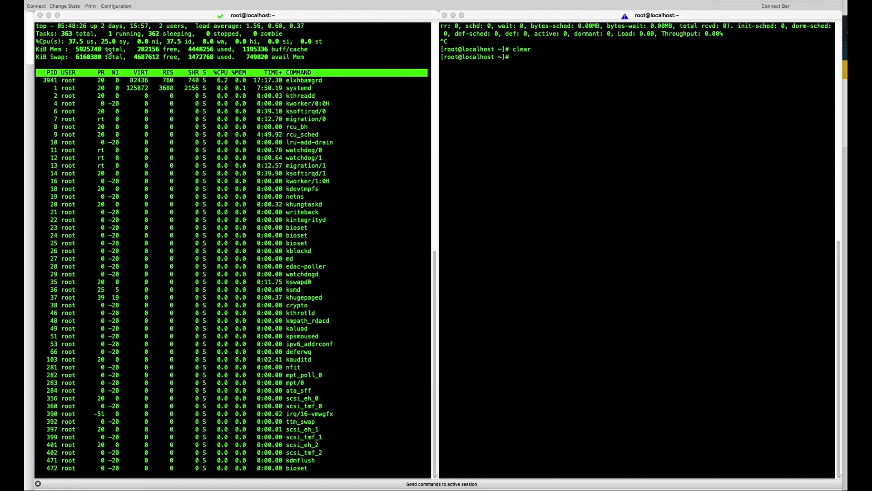
{"action": "left_click", "coordinate": [78, 52]}
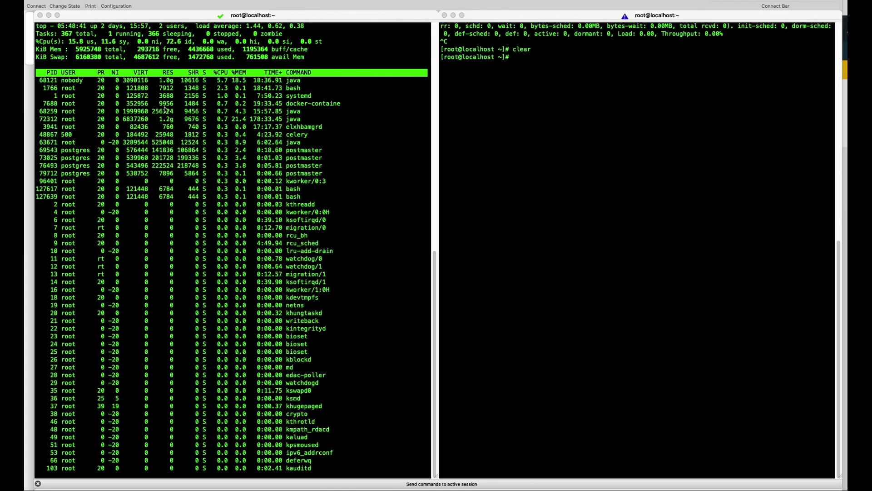
Step: Paste the copied psql installed-applications query into the right SecureCRT session
{"action": "key", "text": "super+Tab"}
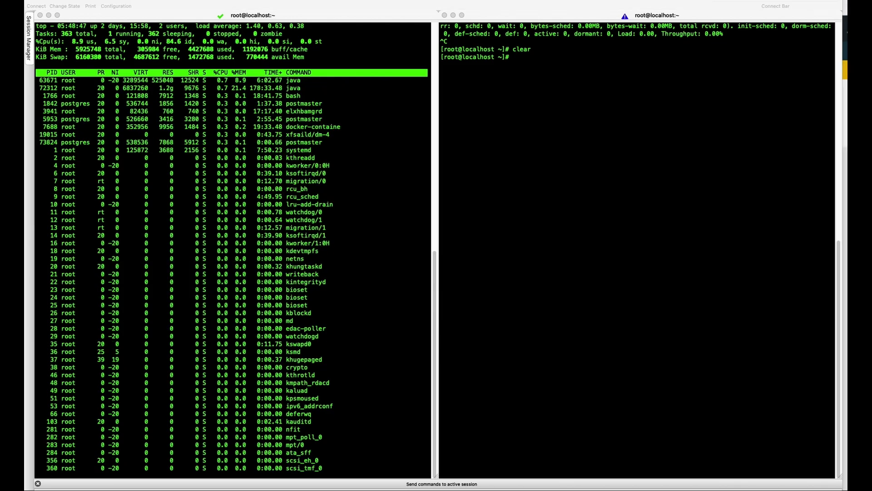
{"action": "key", "text": "super+Tab"}
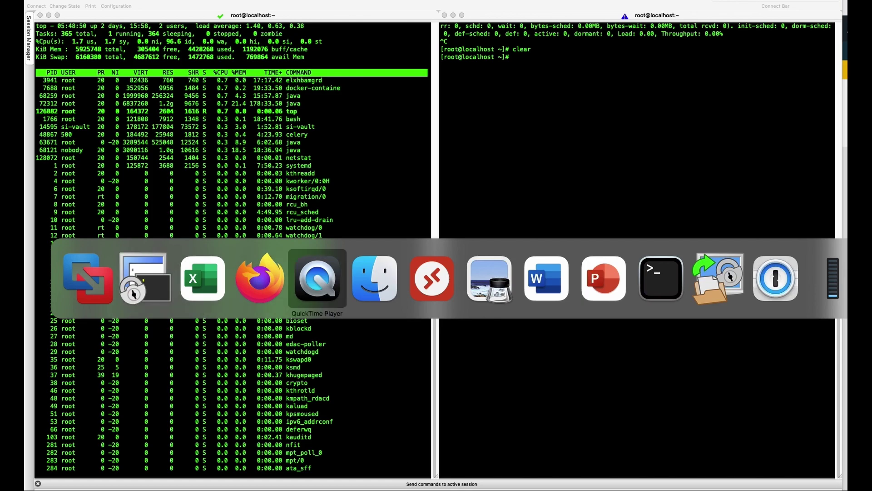
{"action": "key", "text": "Escape"}
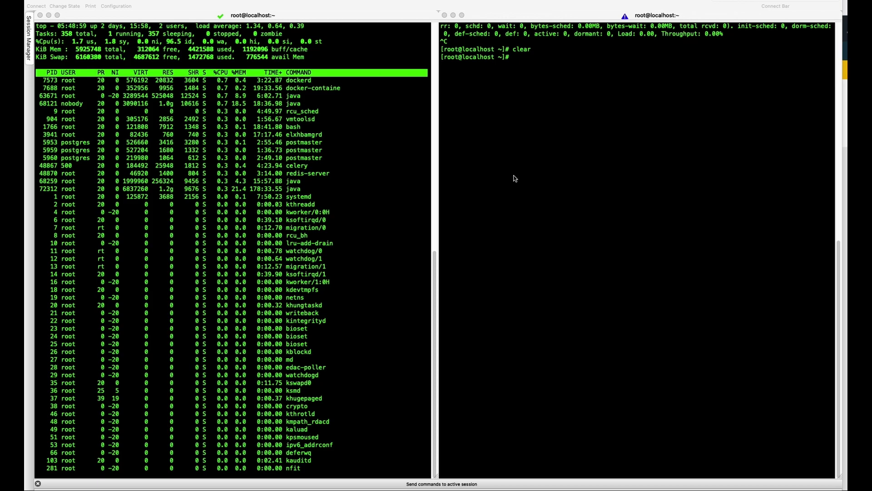
{"action": "right_click", "coordinate": [576, 132]}
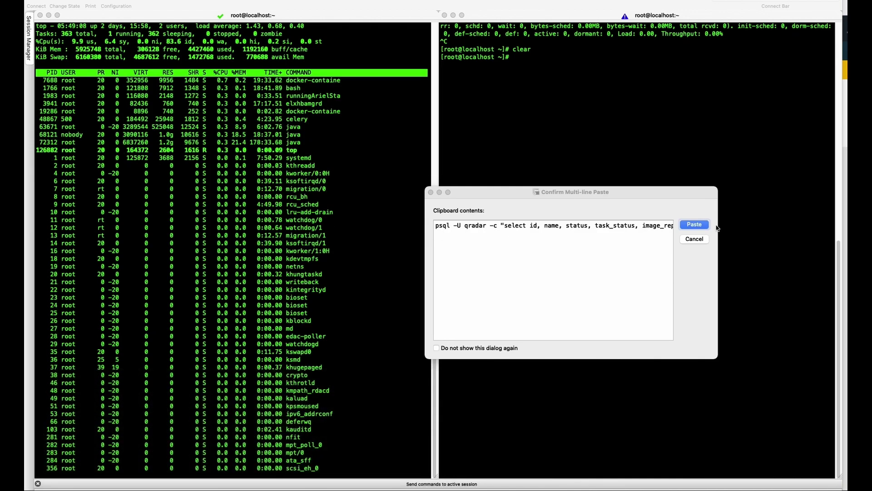
Step: Run the pasted query and highlight installed_application and QRadar Assistant's 500 memory value
{"action": "left_click", "coordinate": [694, 224]}
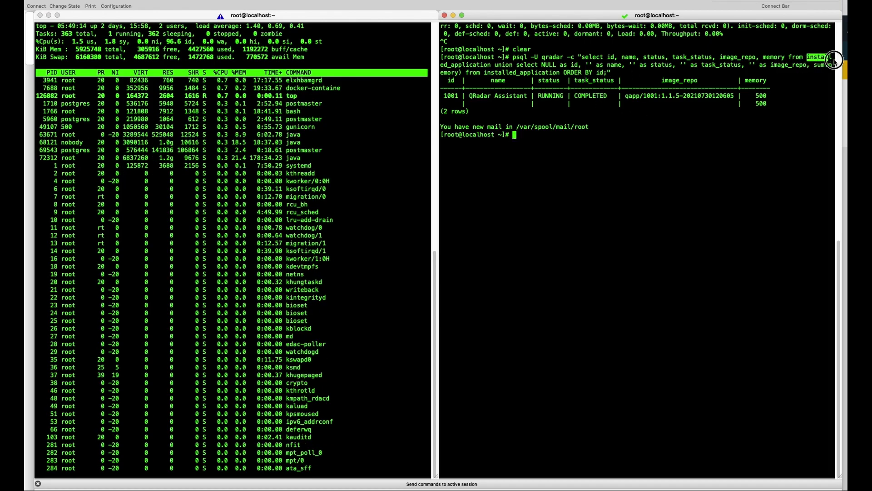
{"action": "left_click", "coordinate": [513, 72]}
{"action": "left_click_drag", "start_coordinate": [492, 66], "coordinate": [439, 57]}
{"action": "left_click_drag", "start_coordinate": [758, 54], "coordinate": [807, 57]}
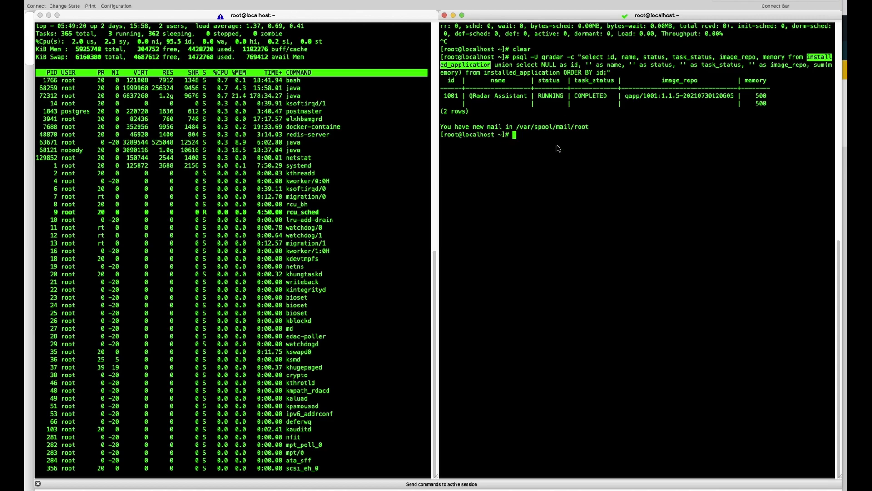
{"action": "double_click", "coordinate": [761, 96]}
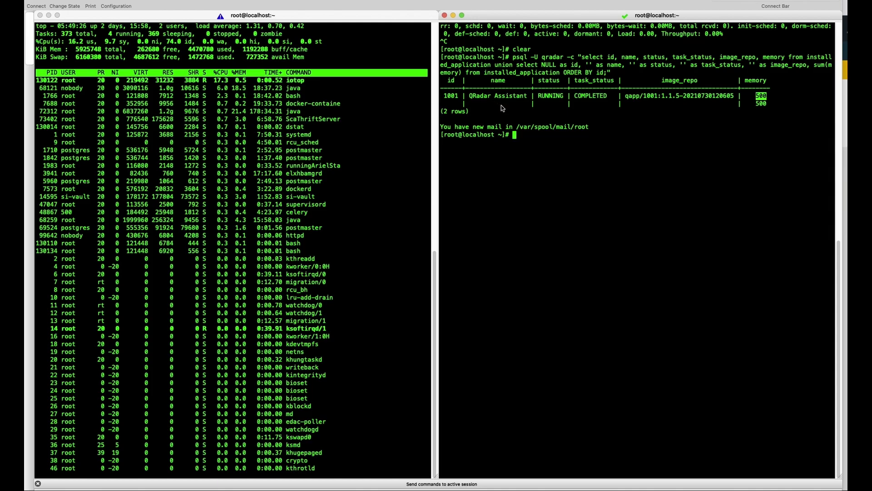
Step: Write a 6 GB memory note on screen and return to the SecureX Threat Response page
{"action": "left_click", "coordinate": [489, 180]}
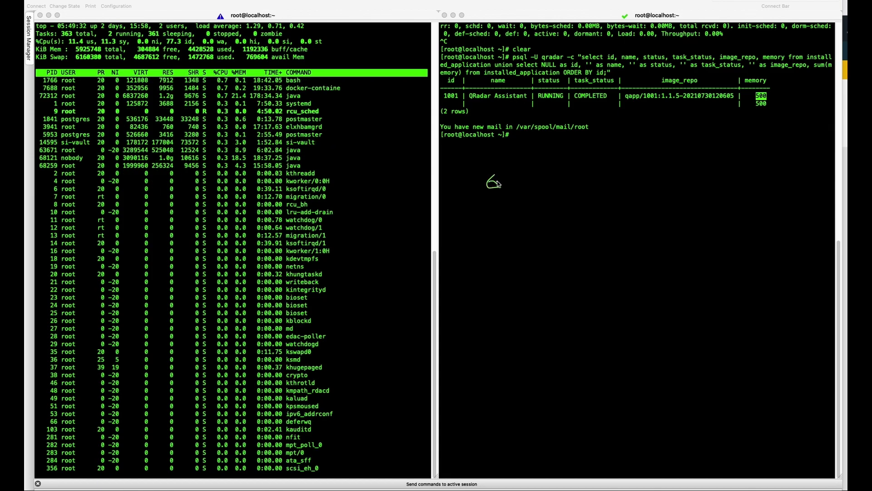
{"action": "left_click", "coordinate": [510, 184]}
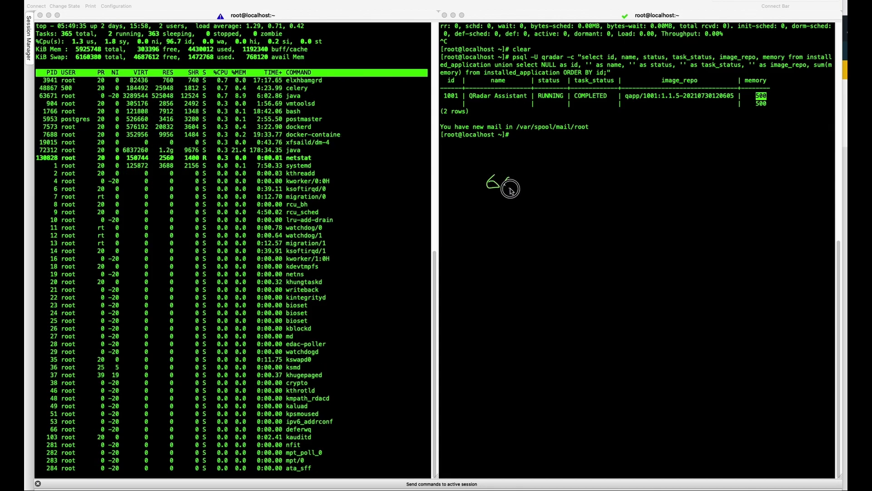
{"action": "left_click", "coordinate": [515, 186]}
{"action": "mouse_move", "coordinate": [515, 187]}
{"action": "left_mouse_down"}
{"action": "mouse_move", "coordinate": [522, 183]}
{"action": "mouse_move", "coordinate": [490, 219]}
{"action": "mouse_move", "coordinate": [502, 225]}
{"action": "mouse_move", "coordinate": [551, 223]}
{"action": "mouse_move", "coordinate": [574, 208]}
{"action": "mouse_move", "coordinate": [566, 226]}
{"action": "mouse_move", "coordinate": [672, 226]}
{"action": "left_mouse_up"}
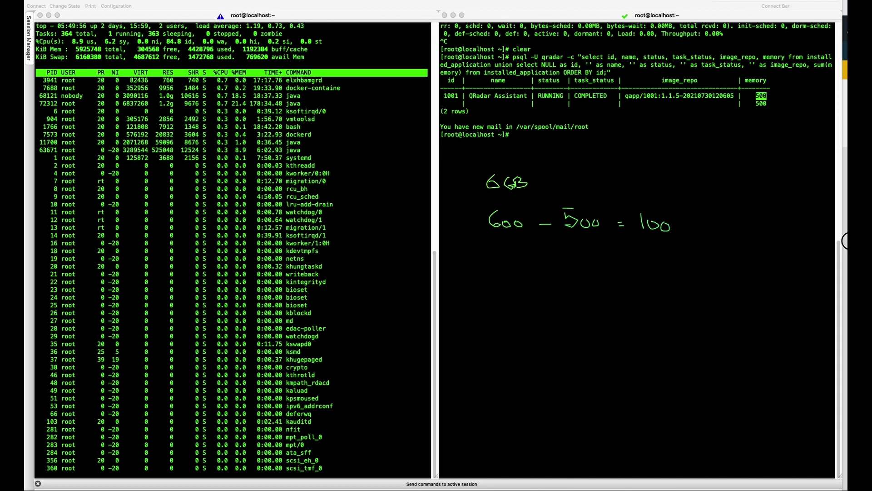
{"action": "left_click", "coordinate": [843, 240]}
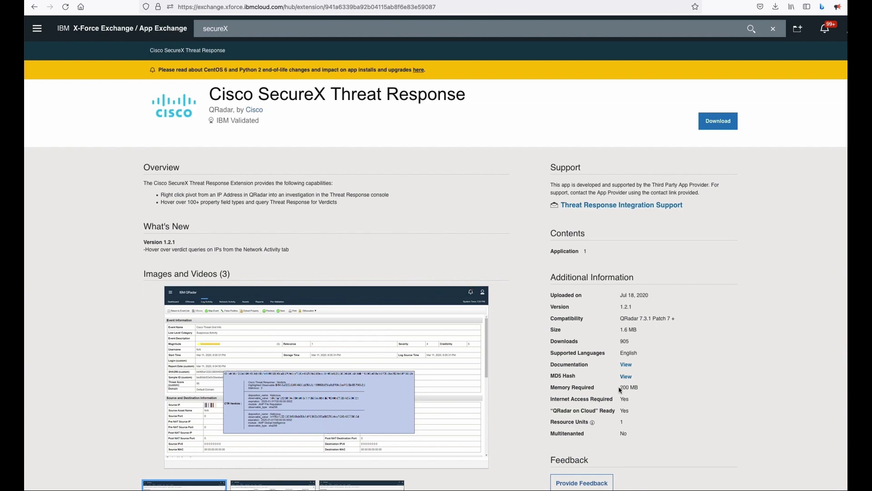
Step: Highlight the app's 200 MB memory requirement, then start a new extension in Extensions Management
{"action": "left_click_drag", "start_coordinate": [620, 387], "coordinate": [645, 389]}
{"action": "key", "text": "F5"}
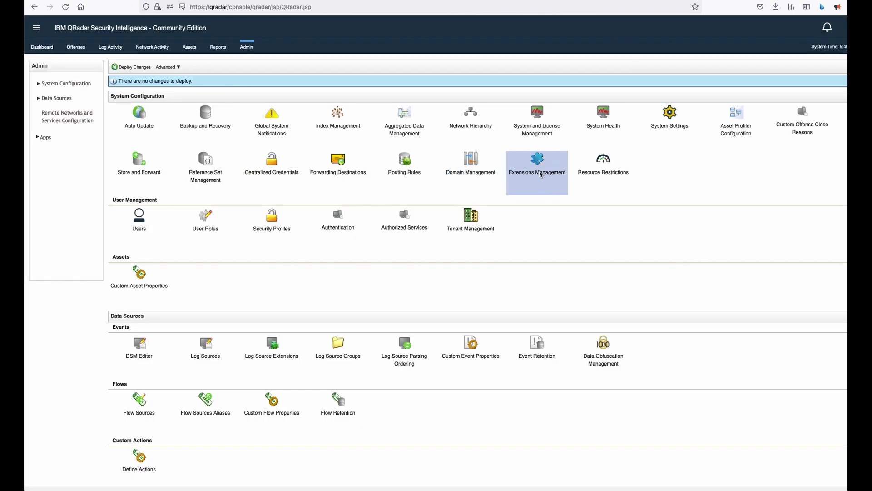
{"action": "left_click", "coordinate": [541, 174]}
{"action": "left_click", "coordinate": [431, 48]}
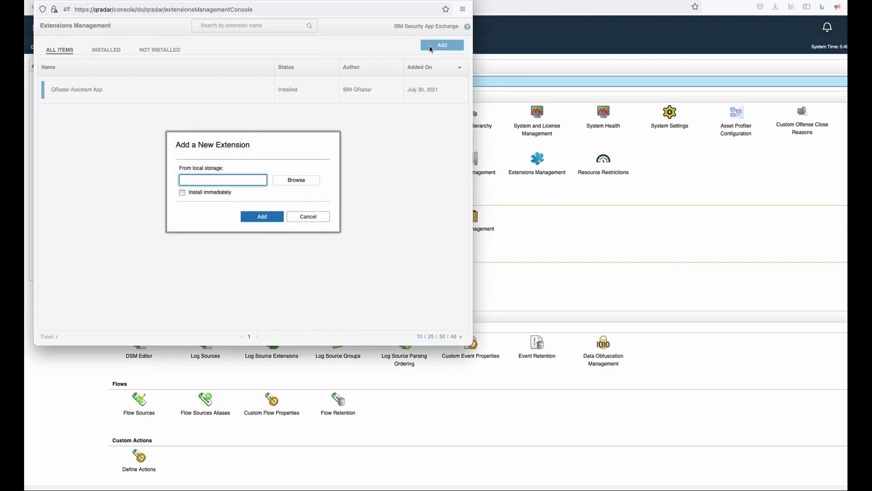
Step: Upload Cisco_Threat_Response-1.2.1.zip with Install immediately left unchecked
{"action": "left_click_drag", "start_coordinate": [261, 145], "coordinate": [338, 203]}
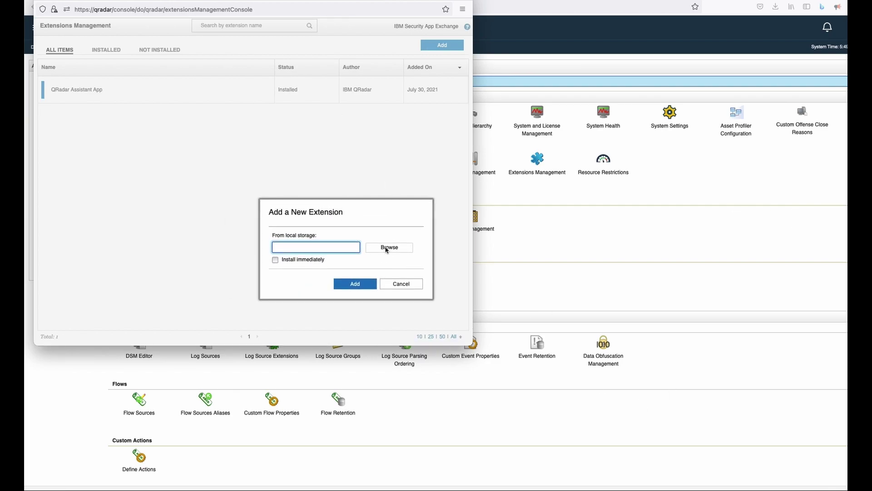
{"action": "left_click", "coordinate": [387, 248]}
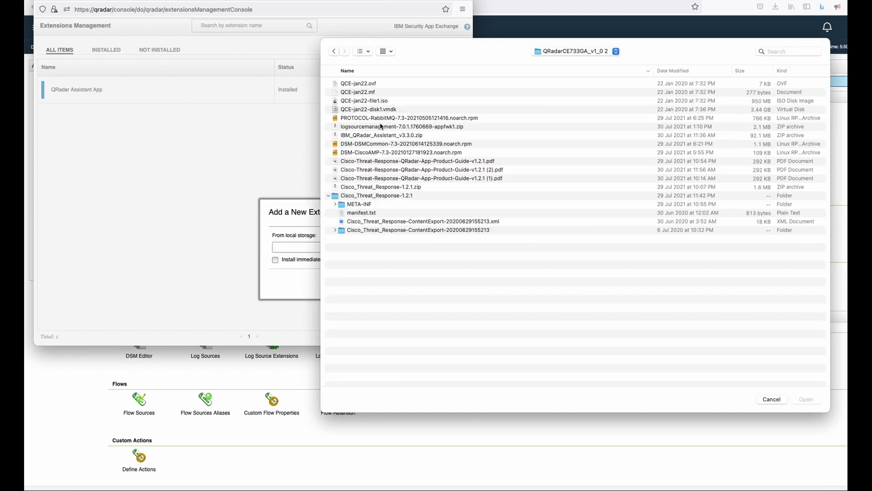
{"action": "left_click", "coordinate": [412, 188]}
{"action": "left_click", "coordinate": [805, 400]}
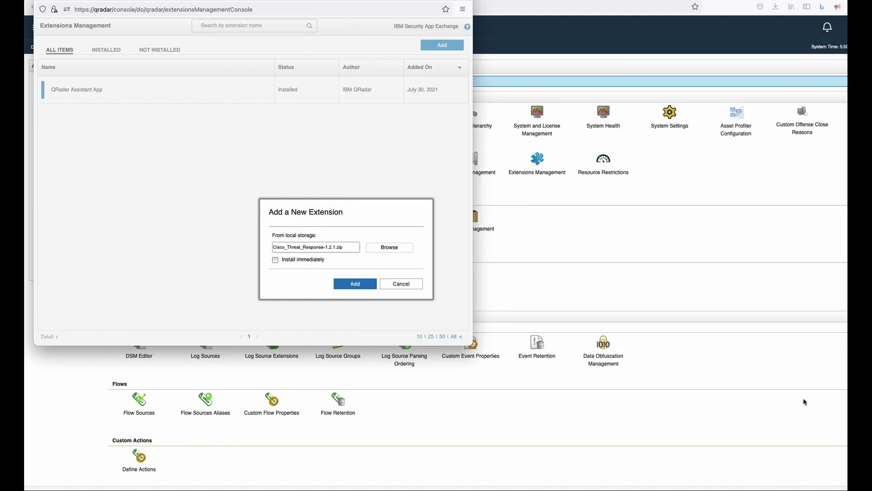
{"action": "left_click", "coordinate": [307, 263]}
{"action": "left_click", "coordinate": [306, 263]}
{"action": "left_click", "coordinate": [360, 285]}
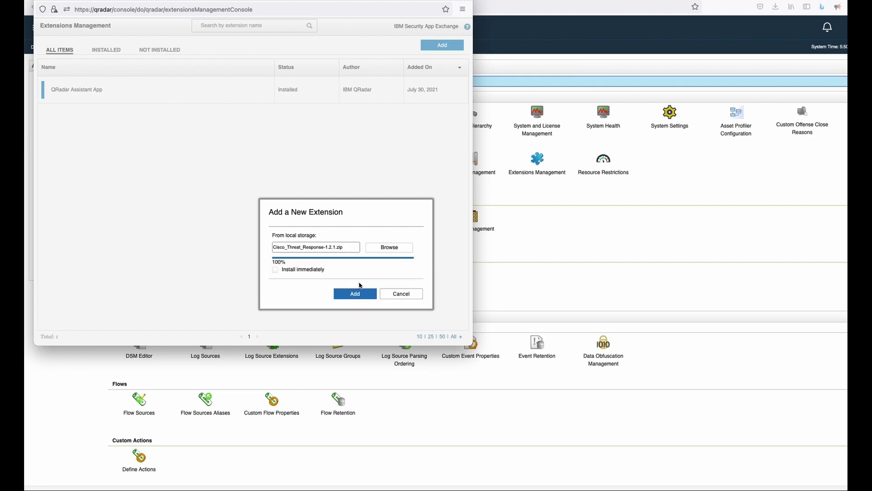
Step: Add the uploaded extension, then view its More Details and both Custom Applications folders
{"action": "left_click", "coordinate": [359, 294]}
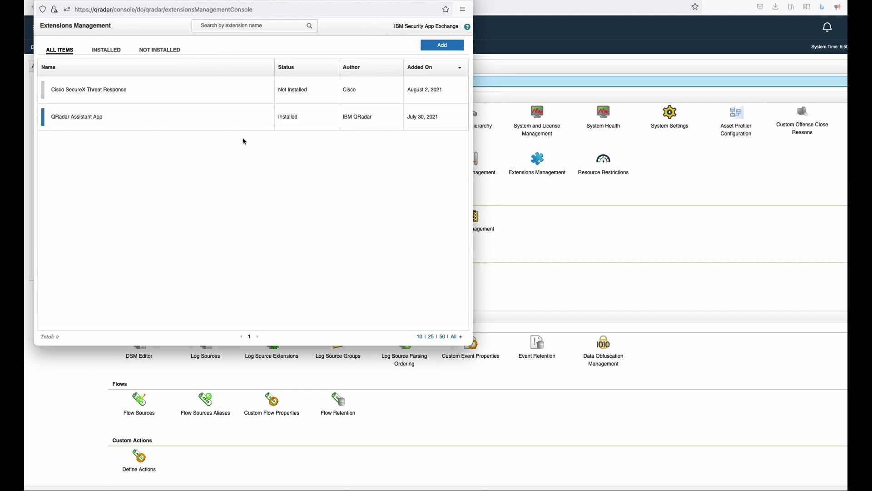
{"action": "left_click", "coordinate": [165, 94]}
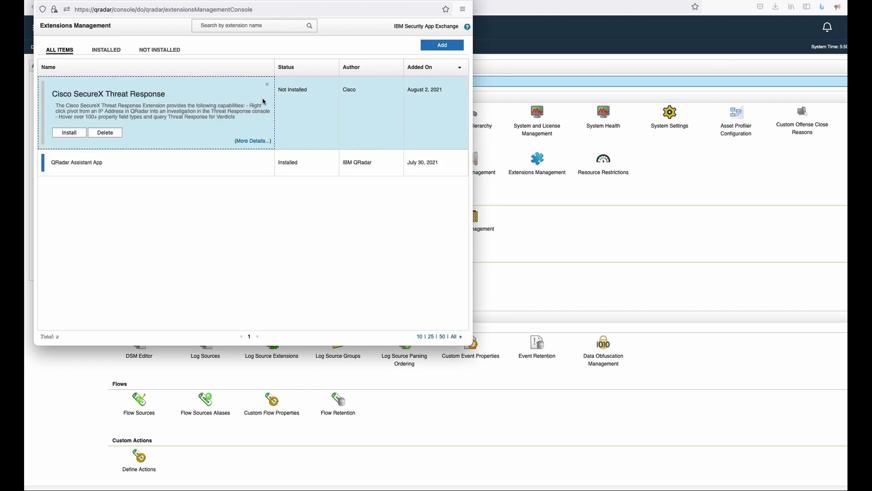
{"action": "left_click", "coordinate": [250, 142]}
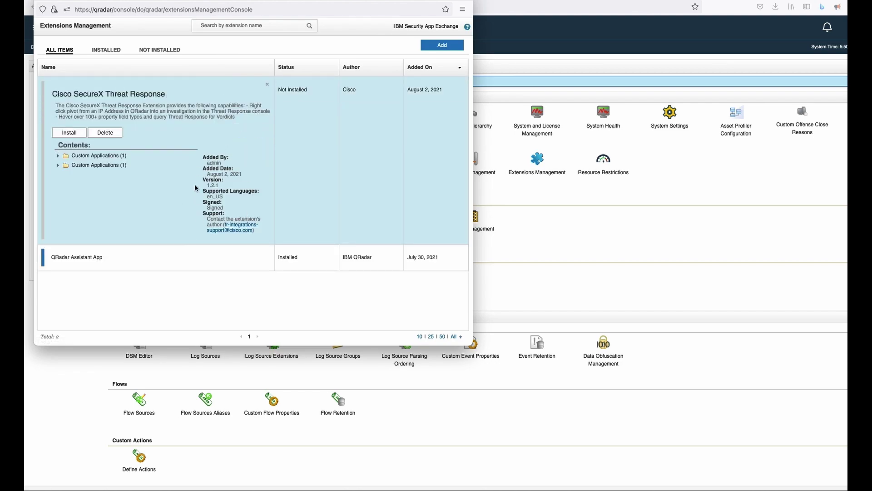
{"action": "left_click", "coordinate": [59, 155]}
{"action": "left_click", "coordinate": [59, 175]}
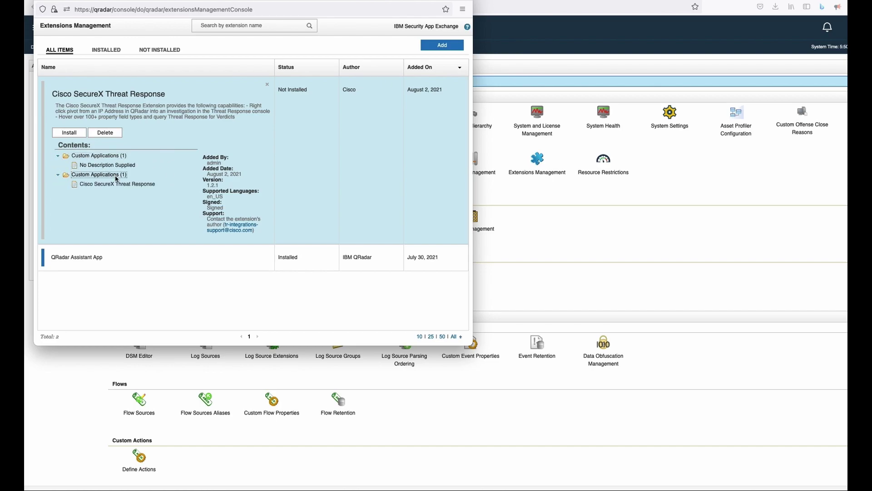
{"action": "left_click", "coordinate": [100, 162]}
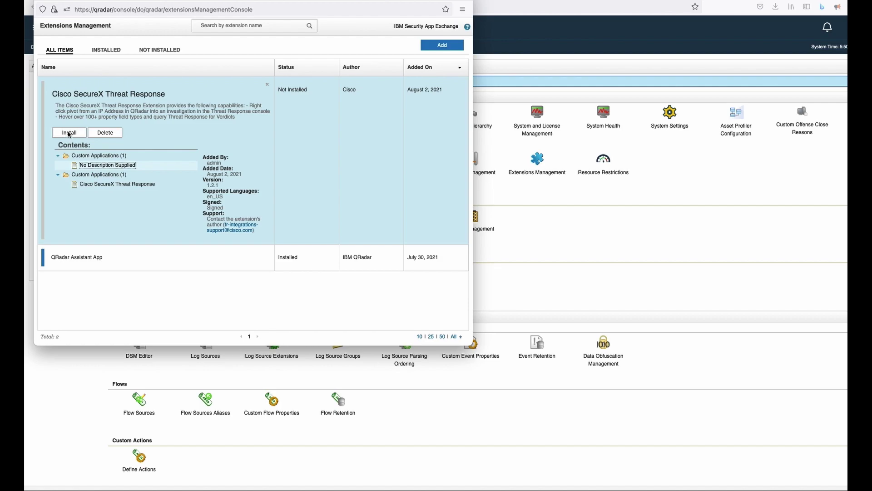
Step: Attempt to install Cisco SecureX Threat Response and dismiss the insufficient-memory error
{"action": "left_click", "coordinate": [69, 133]}
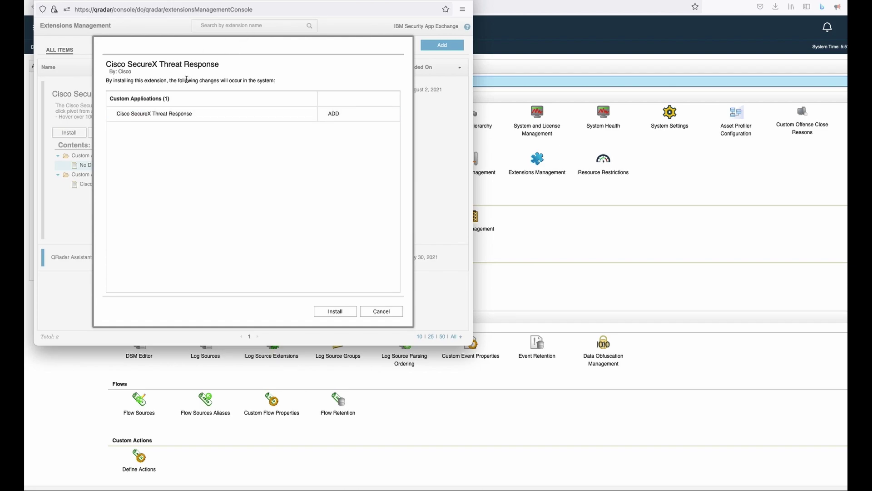
{"action": "left_click", "coordinate": [253, 113]}
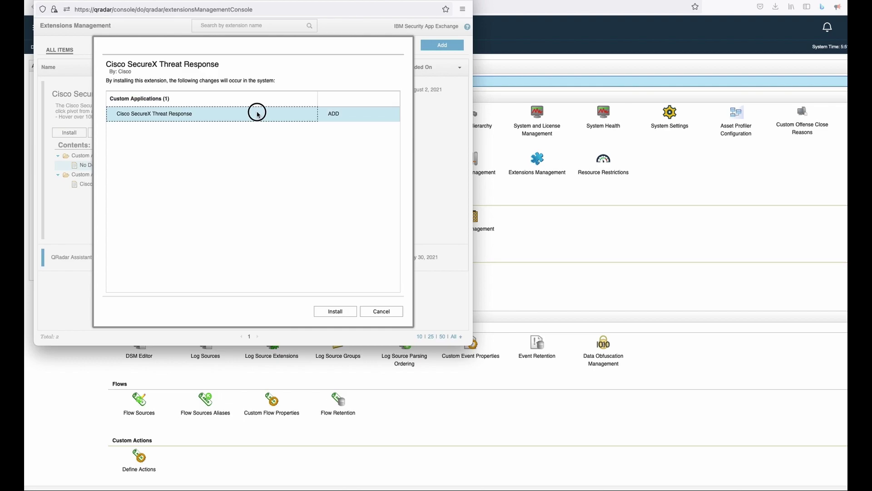
{"action": "left_click", "coordinate": [336, 312]}
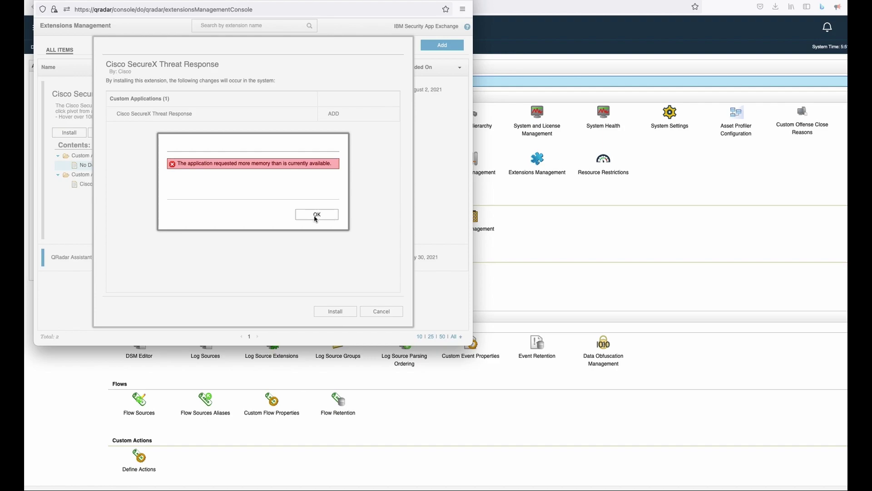
{"action": "left_click", "coordinate": [316, 217]}
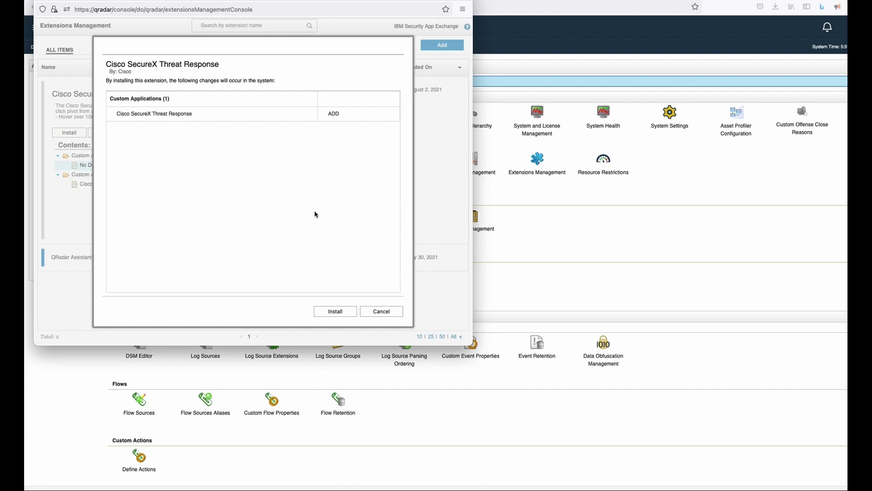
Step: Return to SecureCRT, toggle the memory notes on and off, and activate the right session
{"action": "key", "text": "super+Tab"}
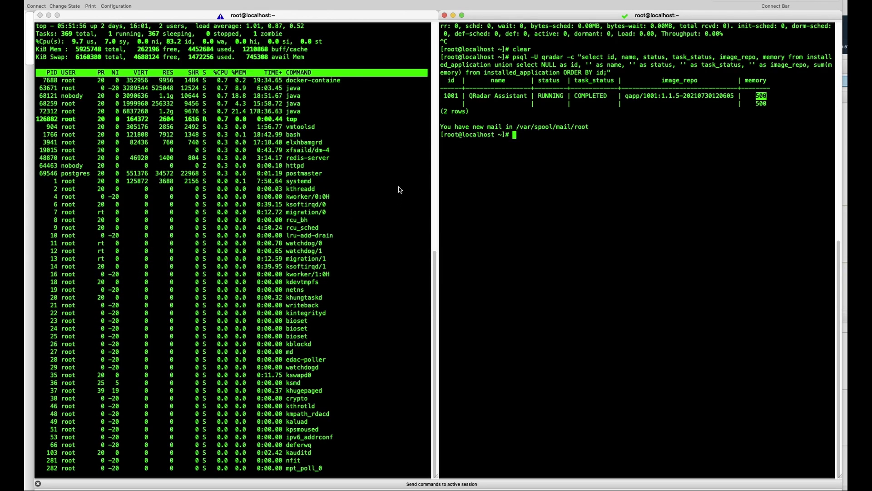
{"action": "key", "text": "super+shift+a"}
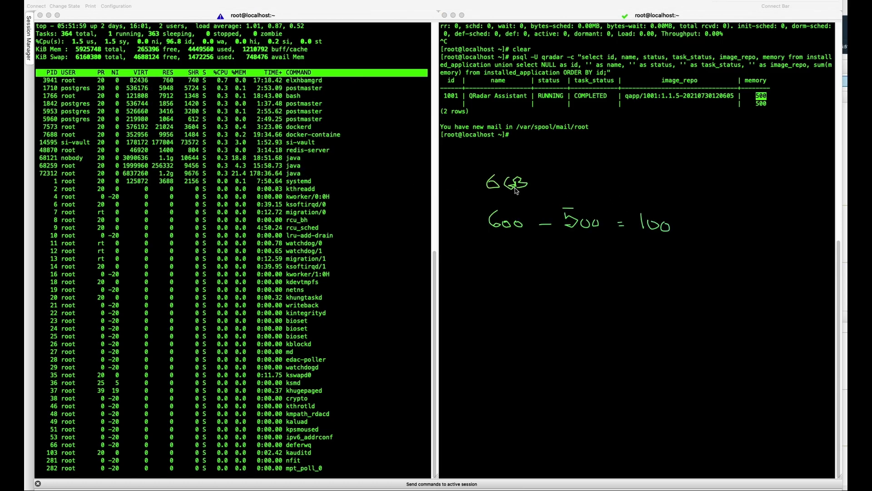
{"action": "key", "text": "Escape"}
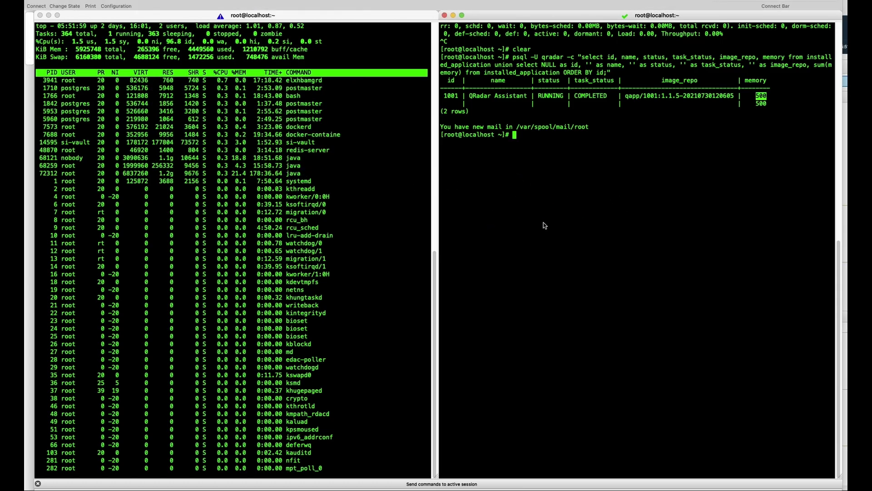
{"action": "key", "text": "super+shift+a"}
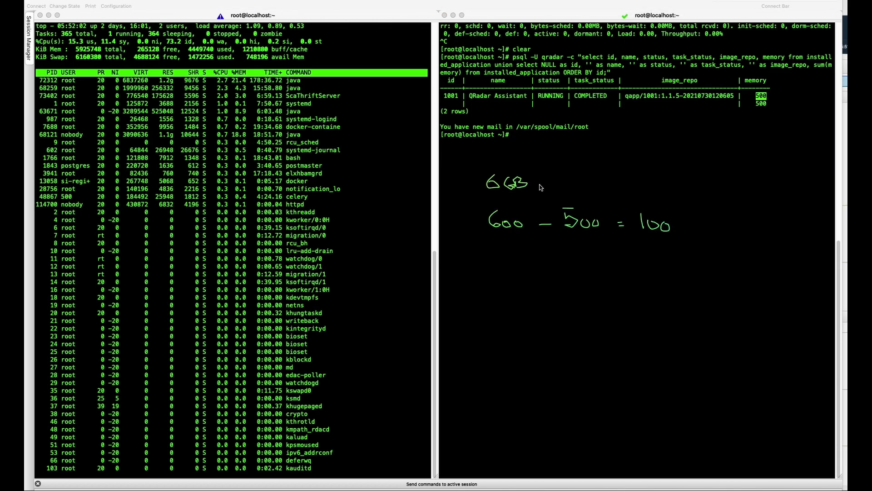
{"action": "key", "text": "Escape"}
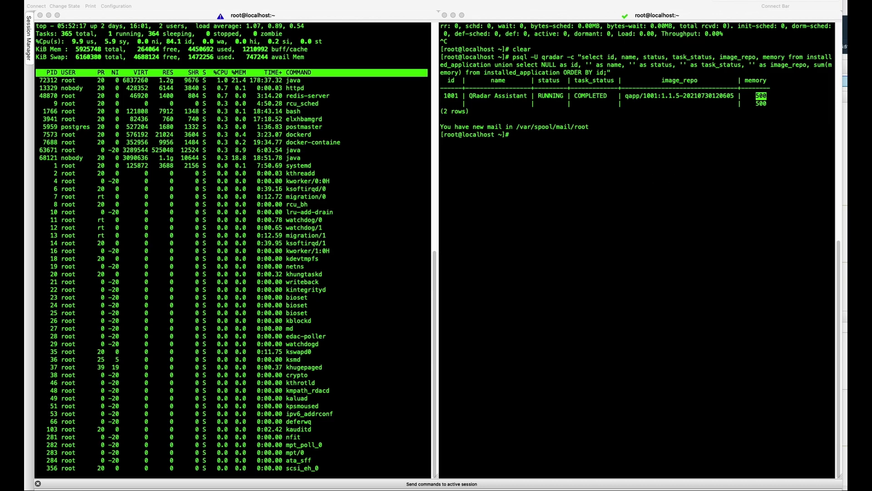
{"action": "left_click", "coordinate": [578, 165]}
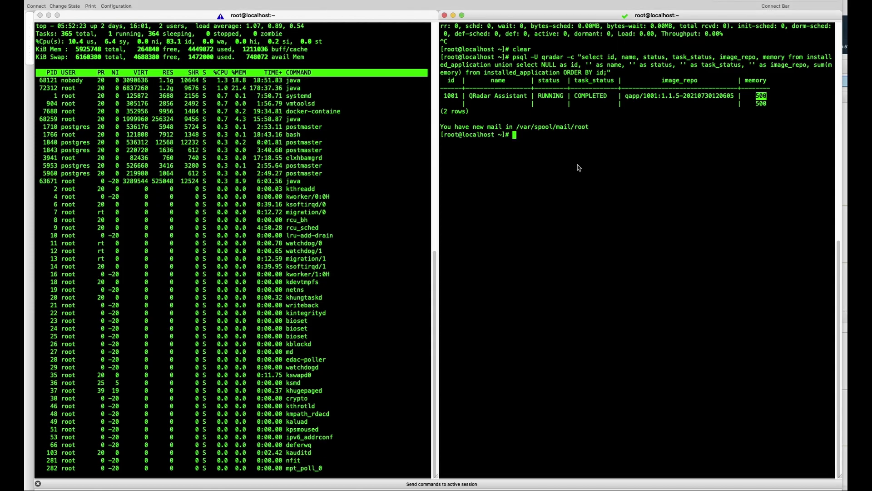
{"action": "left_click", "coordinate": [578, 165]}
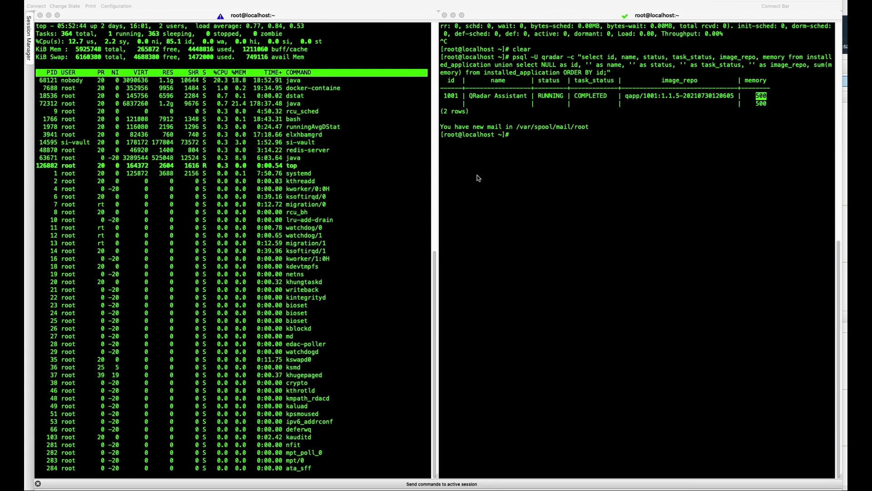
{"action": "mouse_move", "coordinate": [475, 175]}
{"action": "left_mouse_down"}
{"action": "mouse_move", "coordinate": [475, 209]}
{"action": "mouse_move", "coordinate": [494, 196]}
{"action": "mouse_move", "coordinate": [476, 209]}
{"action": "mouse_move", "coordinate": [502, 196]}
{"action": "mouse_move", "coordinate": [584, 189]}
{"action": "mouse_move", "coordinate": [702, 191]}
{"action": "left_mouse_up"}
{"action": "mouse_move", "coordinate": [488, 252]}
{"action": "left_mouse_down"}
{"action": "mouse_move", "coordinate": [499, 245]}
{"action": "mouse_move", "coordinate": [520, 274]}
{"action": "mouse_move", "coordinate": [527, 260]}
{"action": "mouse_move", "coordinate": [576, 253]}
{"action": "mouse_move", "coordinate": [587, 241]}
{"action": "mouse_move", "coordinate": [581, 249]}
{"action": "mouse_move", "coordinate": [593, 256]}
{"action": "mouse_move", "coordinate": [612, 258]}
{"action": "mouse_move", "coordinate": [615, 245]}
{"action": "mouse_move", "coordinate": [625, 257]}
{"action": "mouse_move", "coordinate": [654, 257]}
{"action": "left_mouse_up"}
{"action": "left_click", "coordinate": [623, 247]}
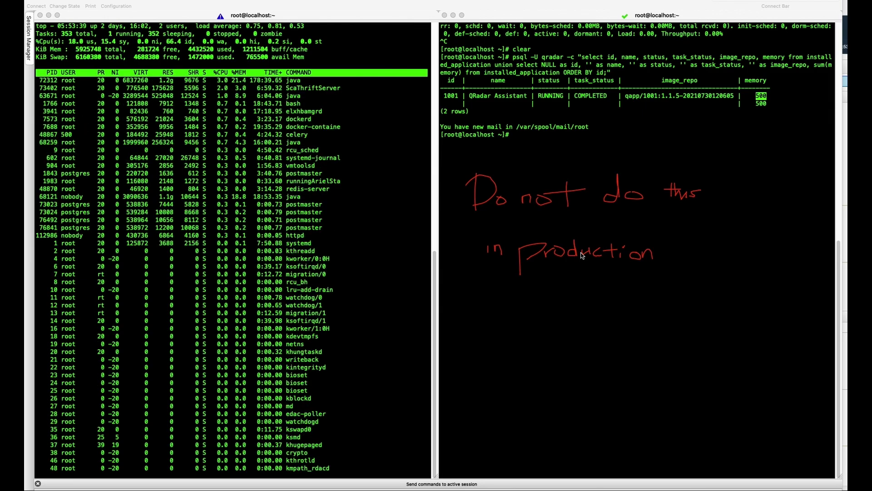
{"action": "key", "text": "Escape"}
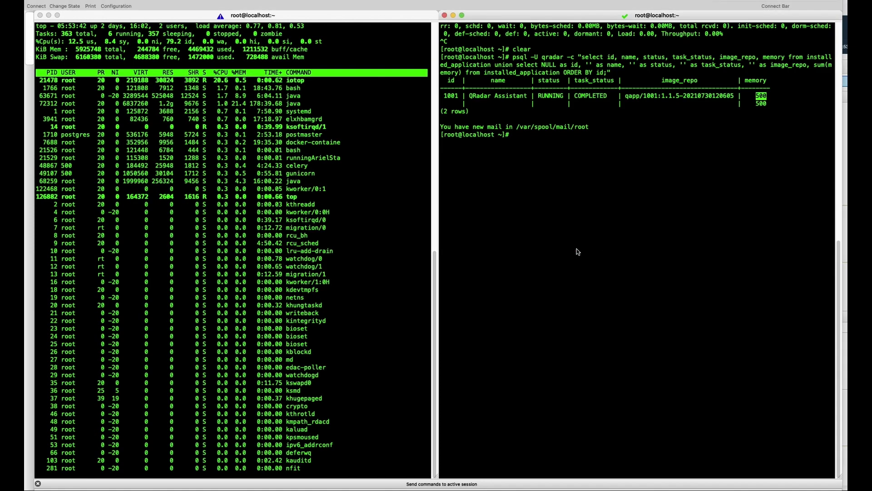
{"action": "left_click", "coordinate": [571, 230]}
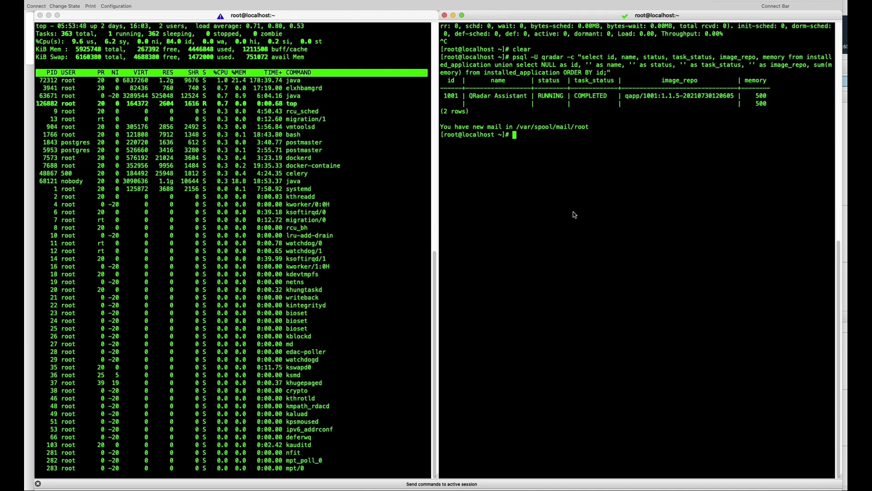
Step: Change the right-hand shell into /store/configservices/staging using Tab completion
{"action": "type", "text": "cd /"}
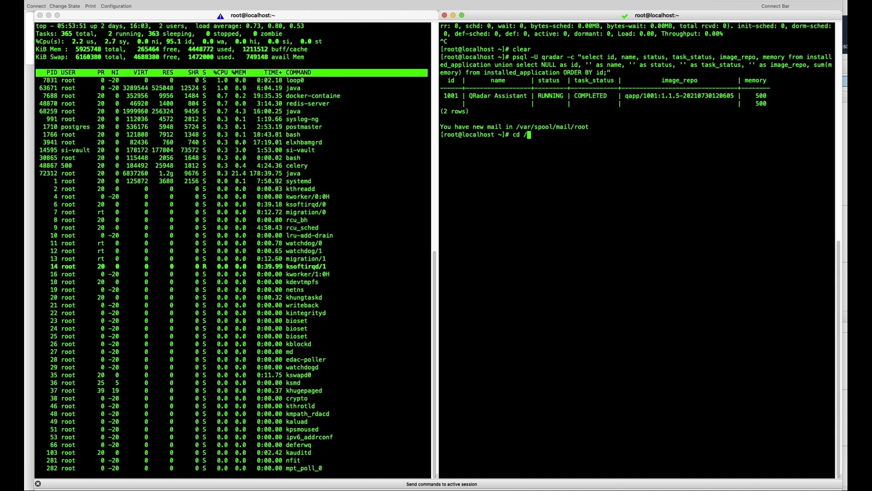
{"action": "type", "text": "store"}
{"action": "key", "text": "Return"}
{"action": "type", "text": "cd "}
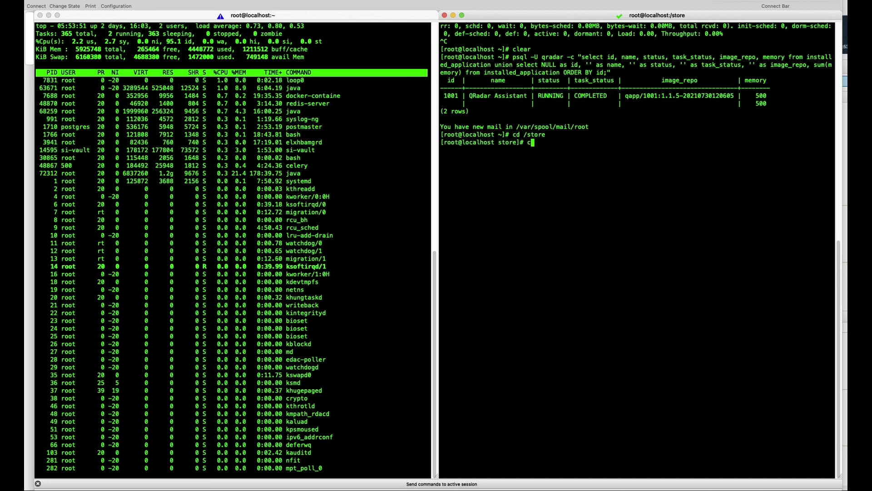
{"action": "type", "text": "confif"}
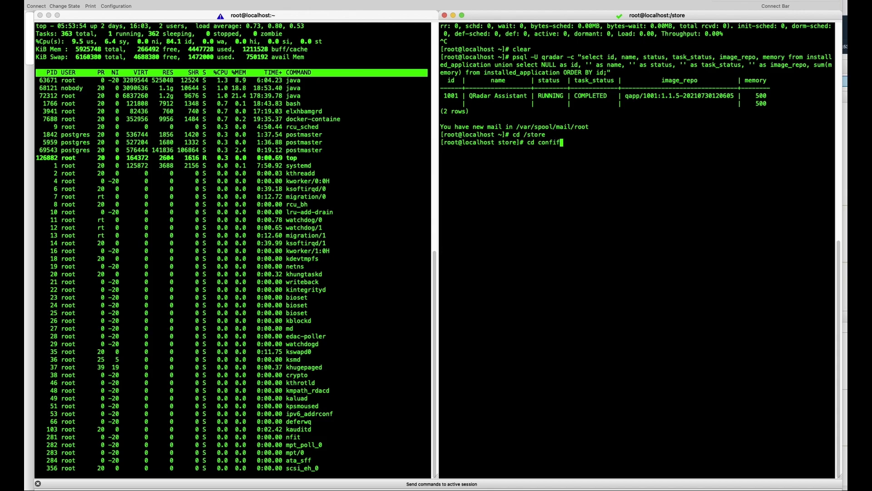
{"action": "key", "text": "BackSpace"}
{"action": "type", "text": "g"}
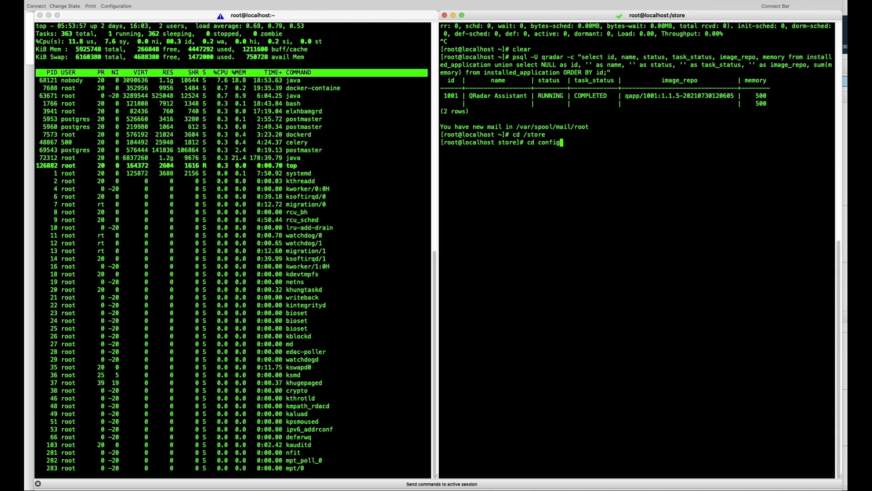
{"action": "key", "text": "Tab"}
{"action": "key", "text": "Return"}
{"action": "type", "text": "cd "}
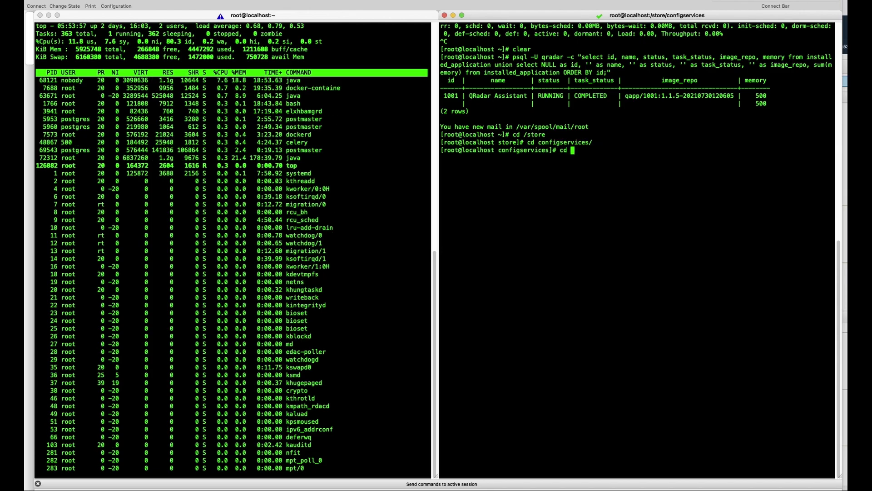
{"action": "type", "text": "sta"}
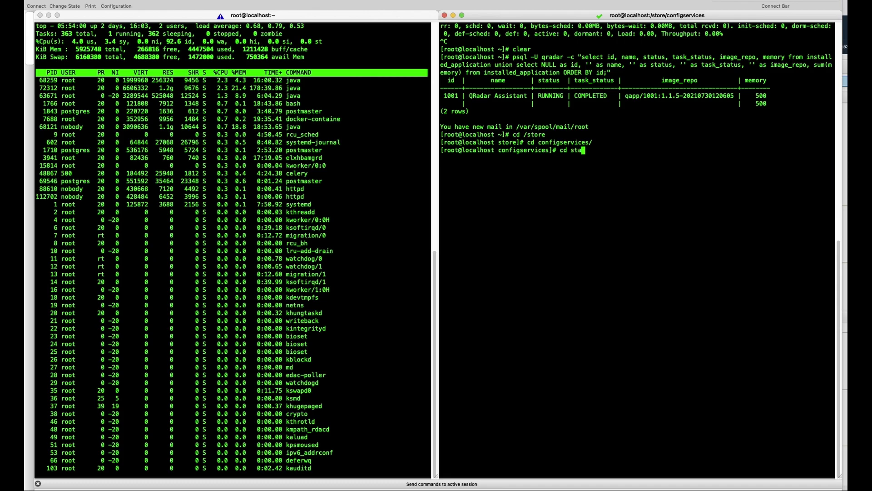
{"action": "key", "text": "Tab"}
{"action": "key", "text": "Return"}
Step: Enter the globalconfig directory and list its files (users.conf, views.conf, .build.properties files)
{"action": "type", "text": "g"}
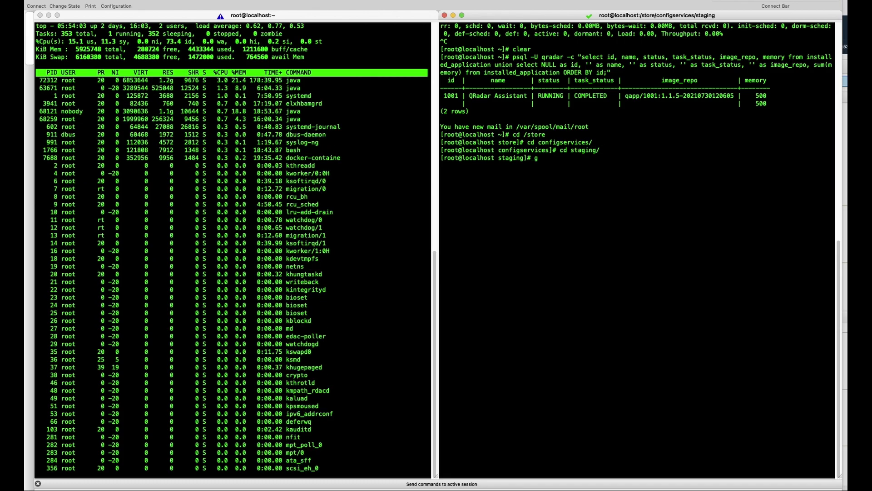
{"action": "type", "text": "lob"}
{"action": "key", "text": "Tab"}
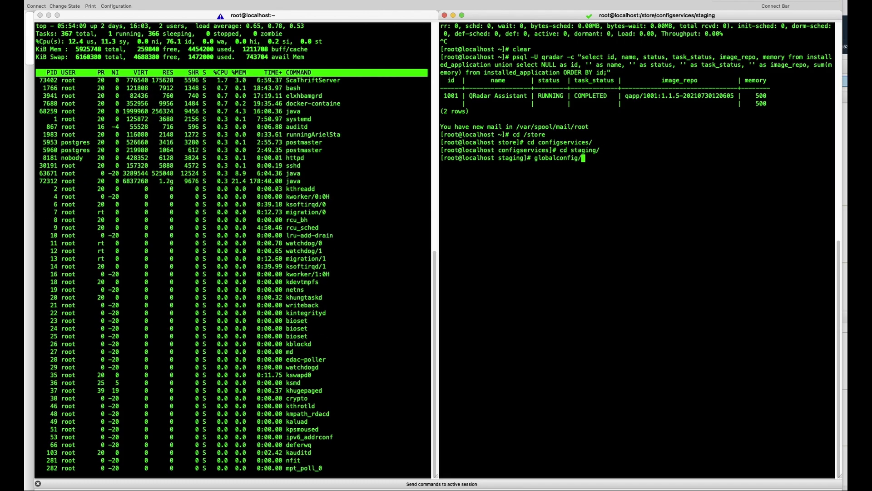
{"action": "key", "text": "Return"}
{"action": "key", "text": "Up"}
{"action": "key", "text": "BackSpace"}
{"action": "key", "text": "Tab"}
{"action": "key", "text": "Tab"}
{"action": "key", "text": "Return"}
{"action": "type", "text": "cd global"}
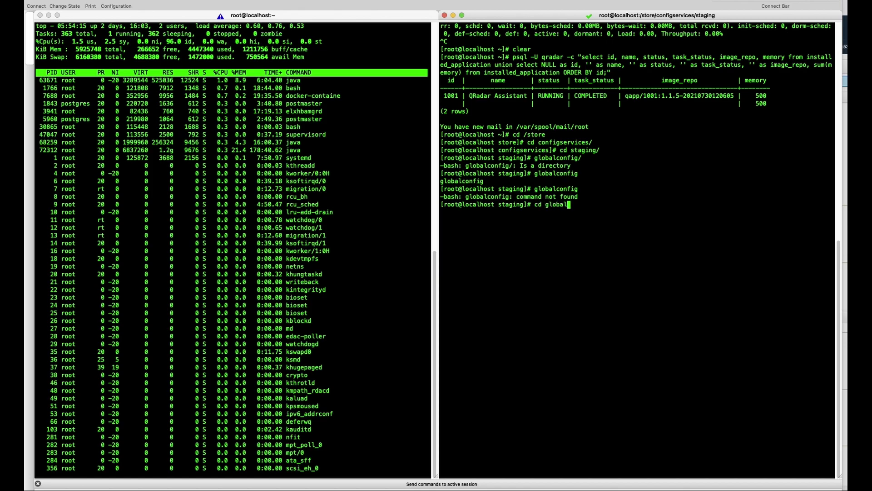
{"action": "type", "text": "c"}
{"action": "key", "text": "Tab"}
{"action": "key", "text": "Return"}
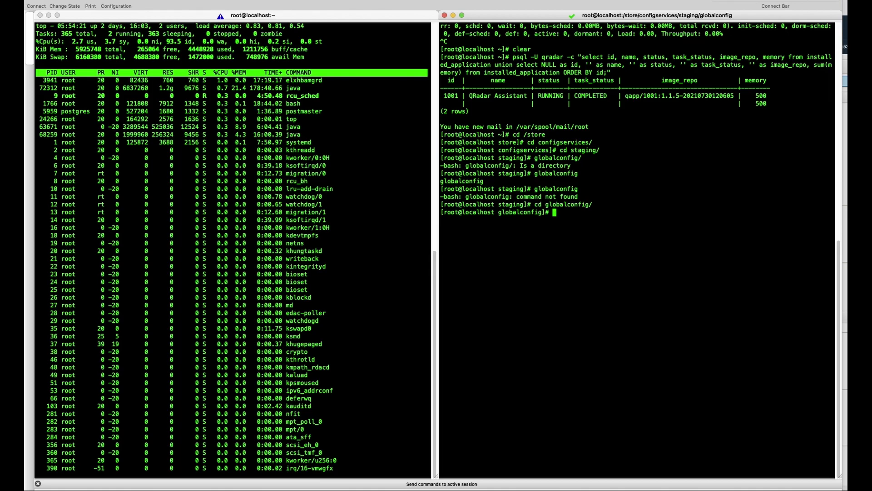
{"action": "type", "text": "ls"}
{"action": "key", "text": "Return"}
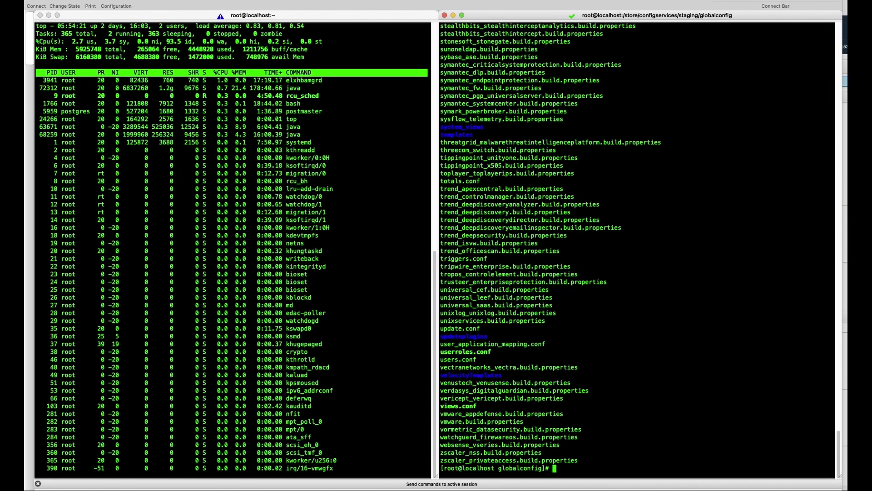
Step: Confirm nva.conf exists, then copy it to nva.conf.bak as a backup
{"action": "type", "text": "ls "}
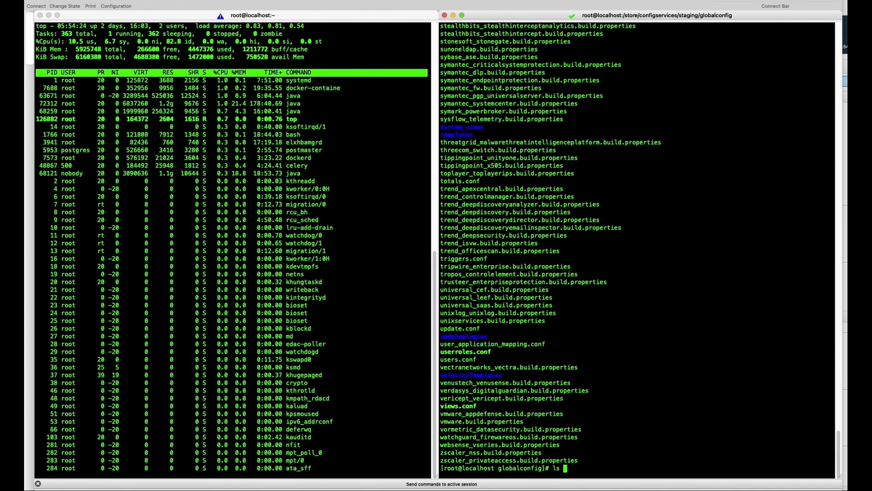
{"action": "type", "text": "nva.conf"}
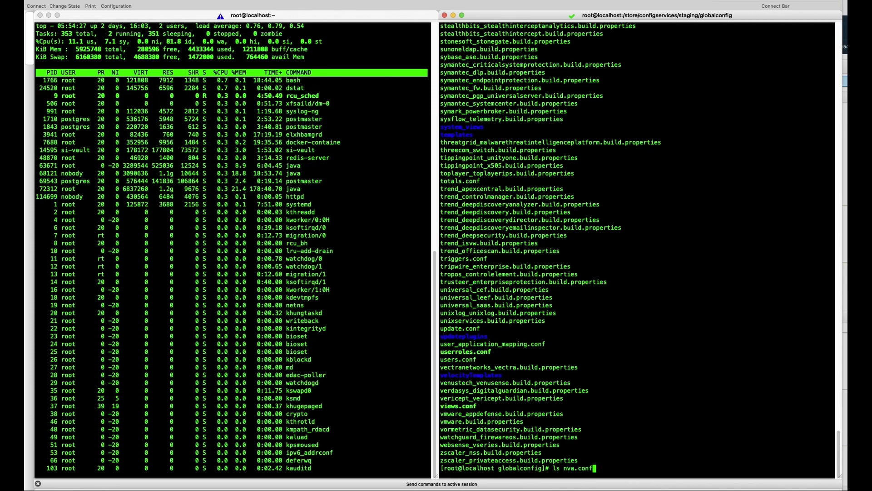
{"action": "key", "text": "Return"}
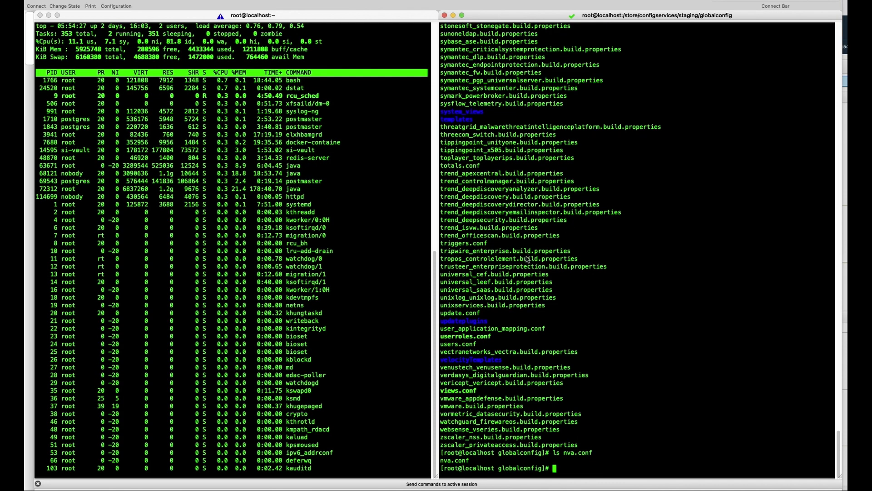
{"action": "left_click_drag", "start_coordinate": [474, 463], "coordinate": [439, 464]}
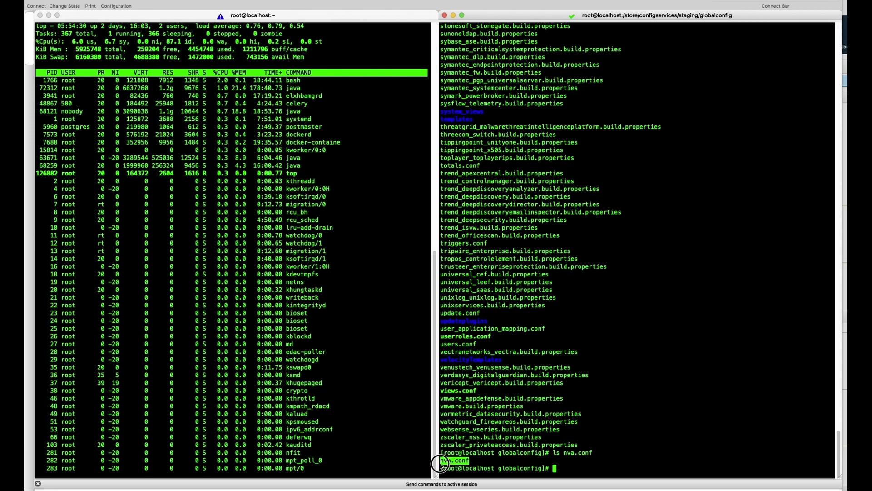
{"action": "left_click", "coordinate": [577, 461]}
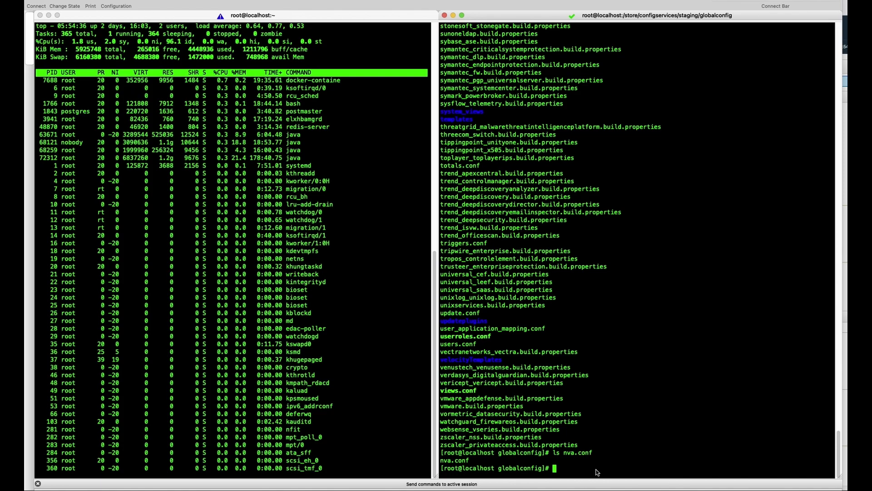
{"action": "type", "text": "cp "}
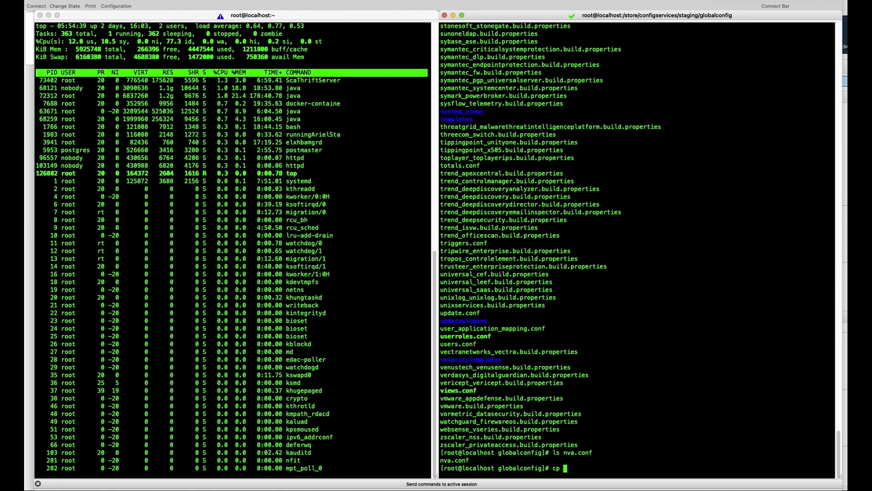
{"action": "type", "text": "nva.conf n"}
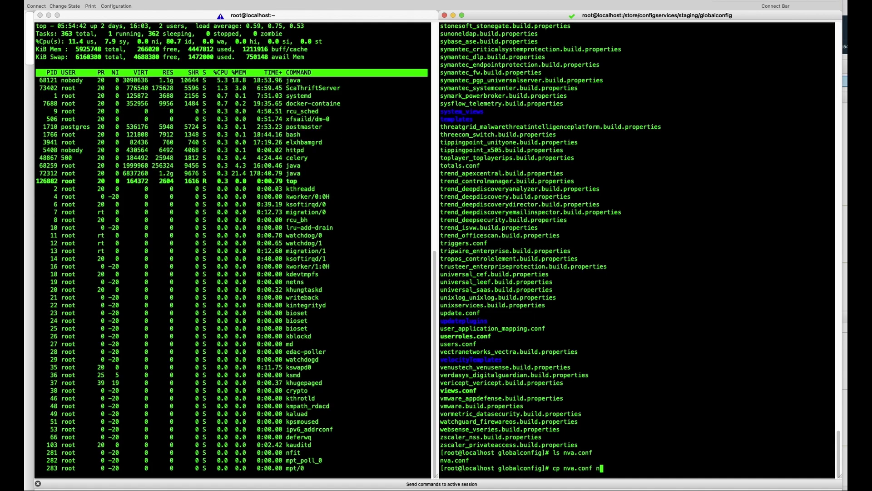
{"action": "type", "text": "va.conf"}
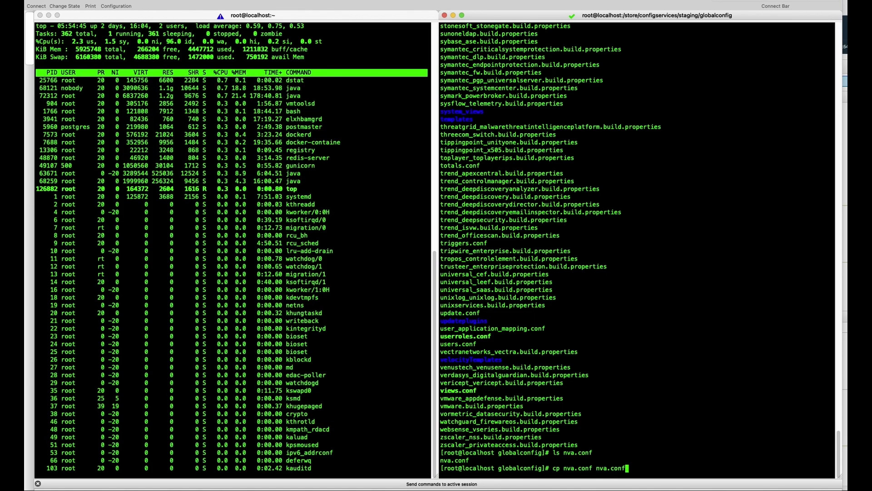
{"action": "type", "text": ".bak"}
{"action": "key", "text": "Return"}
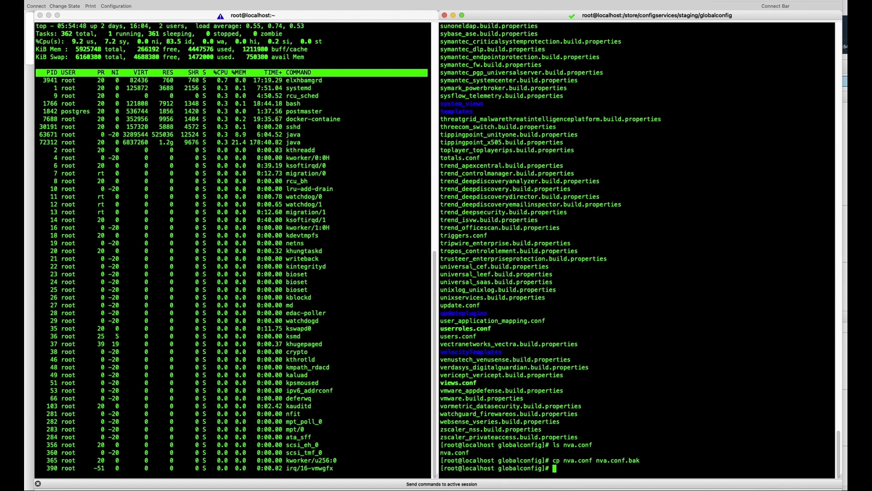
Step: Clear the terminal and open nva.conf in the vi editor
{"action": "type", "text": "clear"}
{"action": "key", "text": "Return"}
{"action": "type", "text": "nan"}
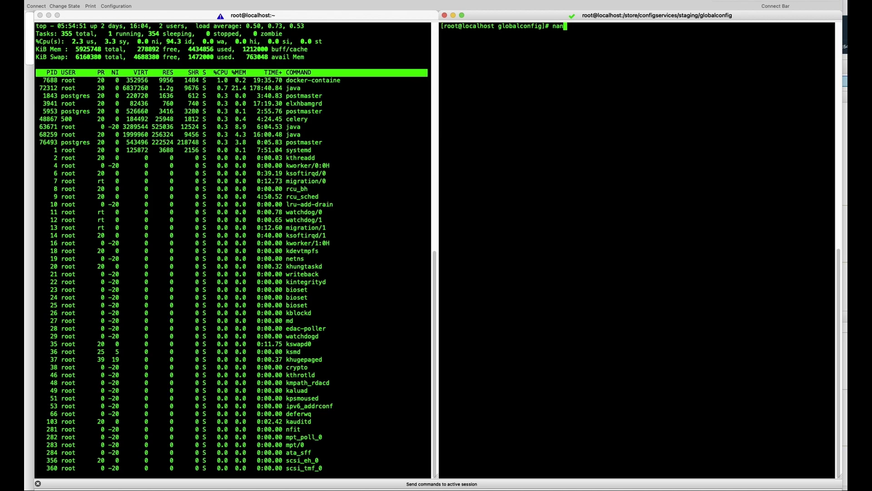
{"action": "type", "text": "o nva.conf"}
{"action": "key", "text": "Return"}
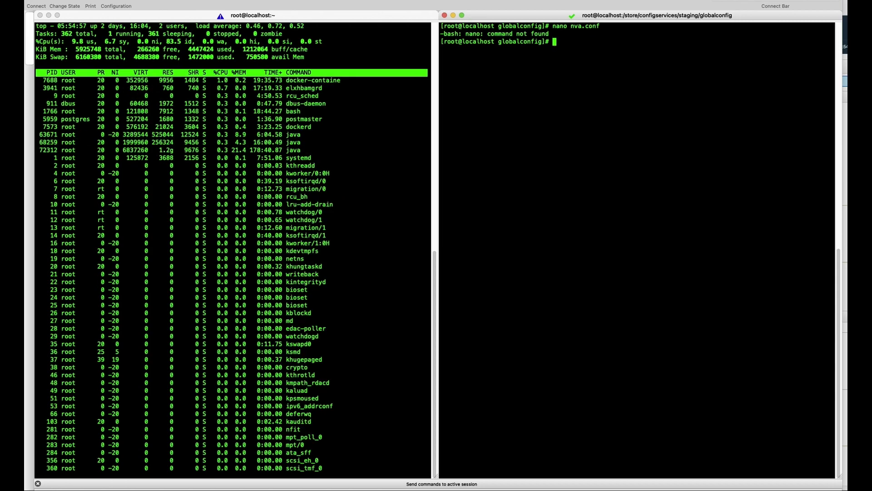
{"action": "type", "text": "vi nva"}
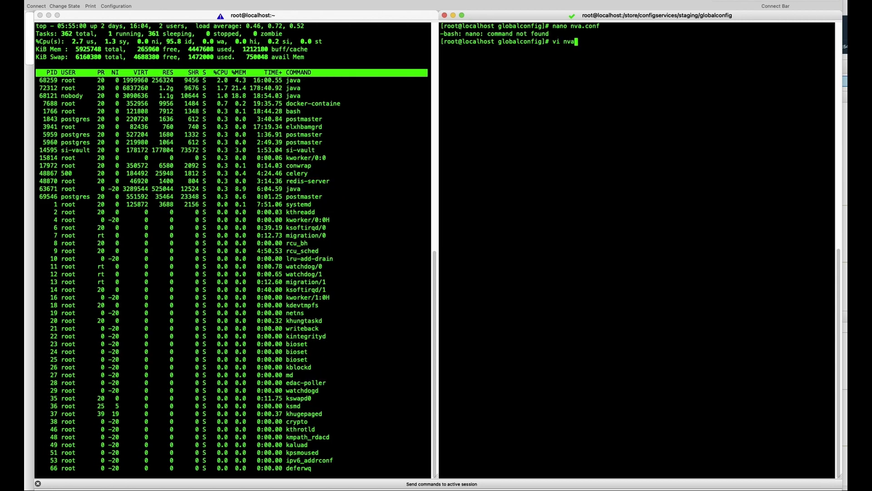
{"action": "type", "text": ".conf"}
{"action": "key", "text": "Return"}
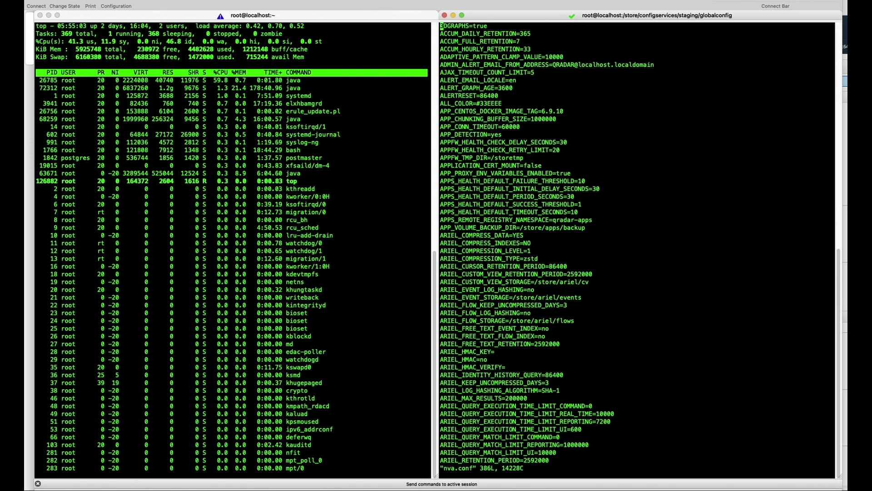
Step: Insert the line APP_CONSOLE_MEMORY_PRECENT=20 among the APP_ settings
{"action": "key", "text": "Down"}
{"action": "key", "text": "Down"}
{"action": "key", "text": "Down"}
{"action": "key", "text": "Down"}
{"action": "key", "text": "Down"}
{"action": "key", "text": "Down"}
{"action": "key", "text": "Down"}
{"action": "key", "text": "Down"}
{"action": "key", "text": "Down"}
{"action": "key", "text": "Down"}
{"action": "key", "text": "Down"}
{"action": "key", "text": "Down"}
{"action": "key", "text": "Down"}
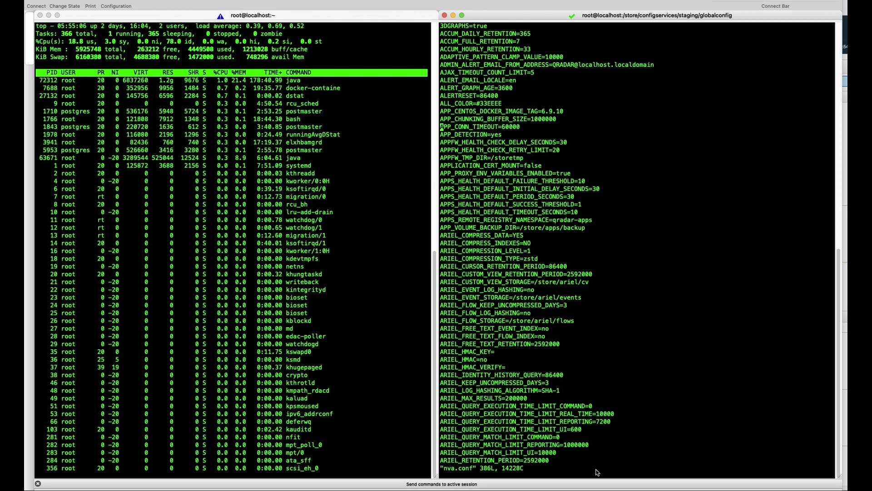
{"action": "key", "text": "i"}
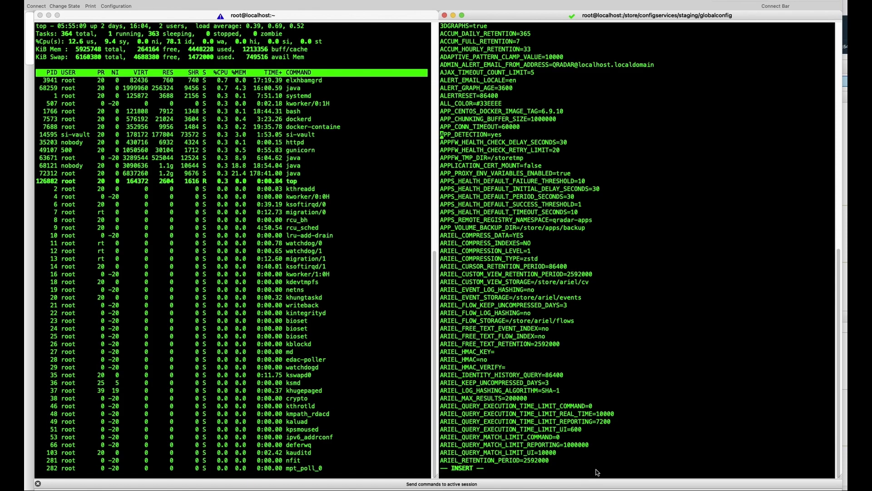
{"action": "key", "text": "Return"}
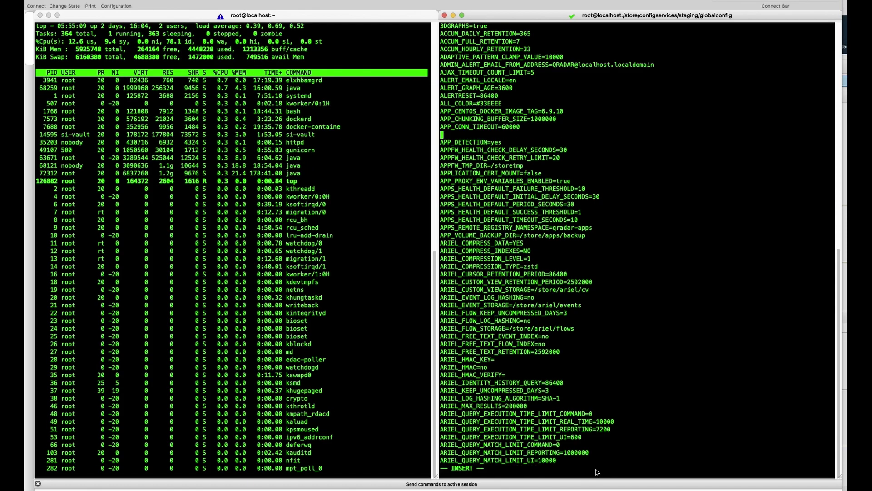
{"action": "type", "text": "APP"}
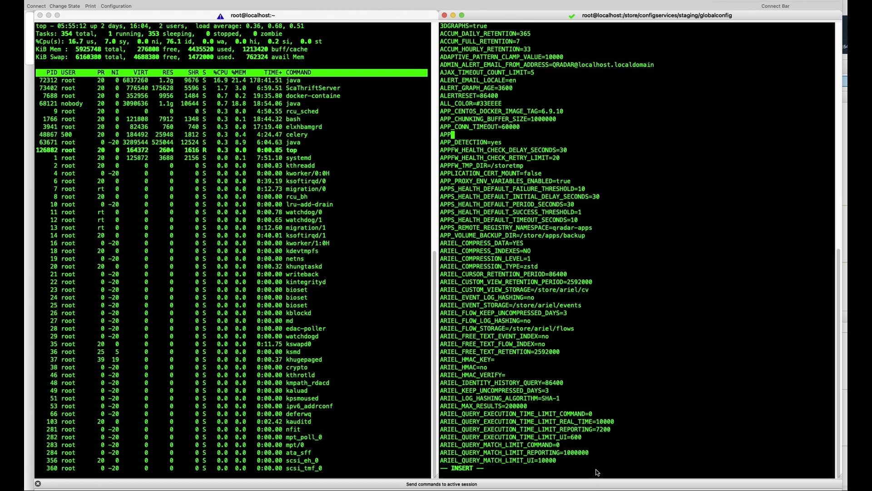
{"action": "type", "text": "_CONS"}
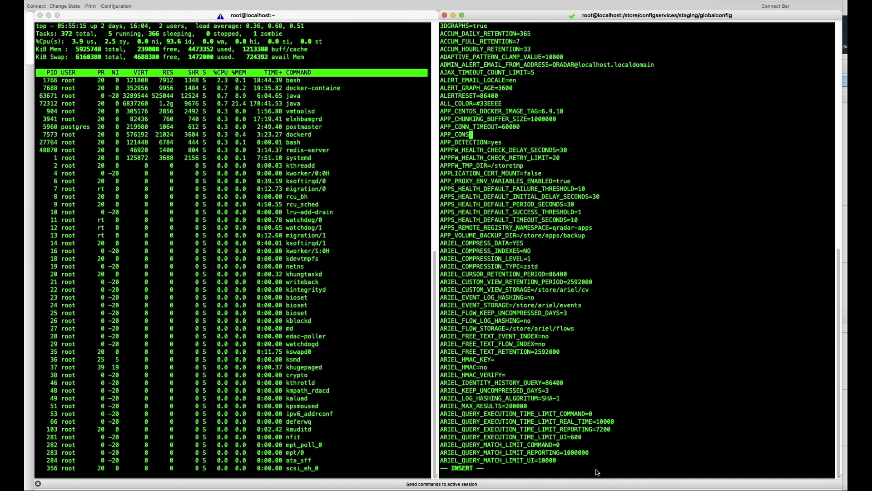
{"action": "type", "text": "OLE_MEMO"}
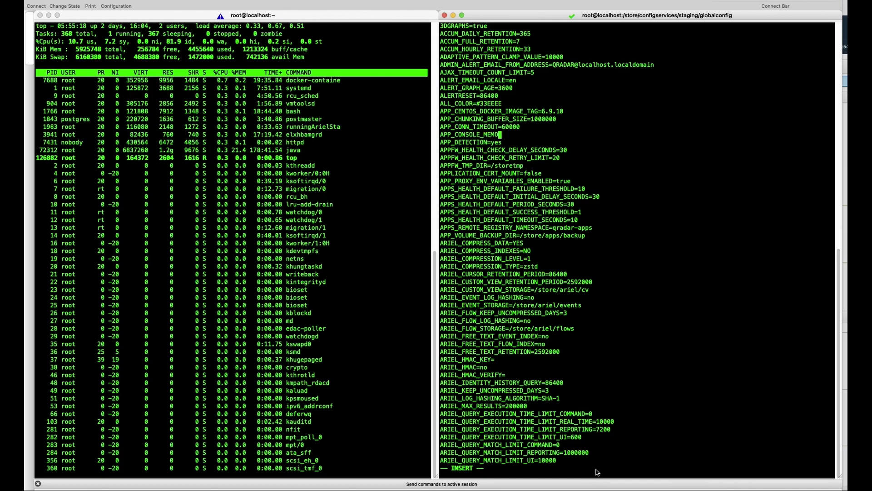
{"action": "type", "text": "RY"}
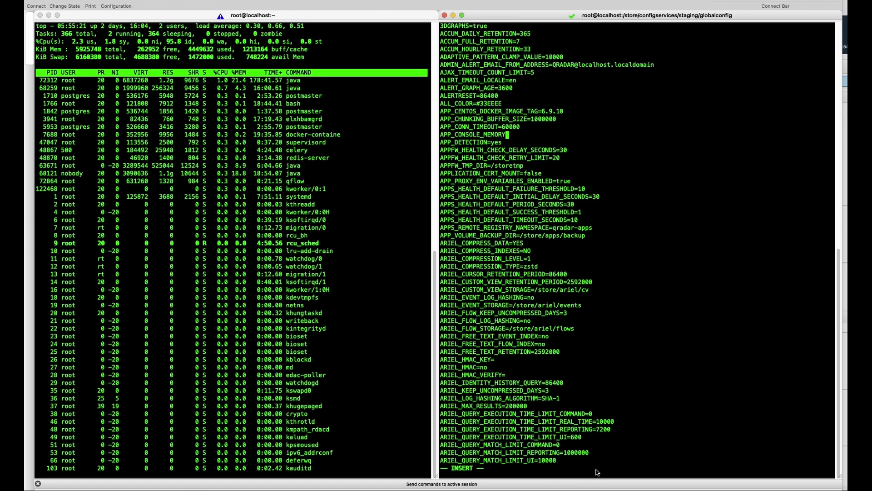
{"action": "type", "text": "_PRE"}
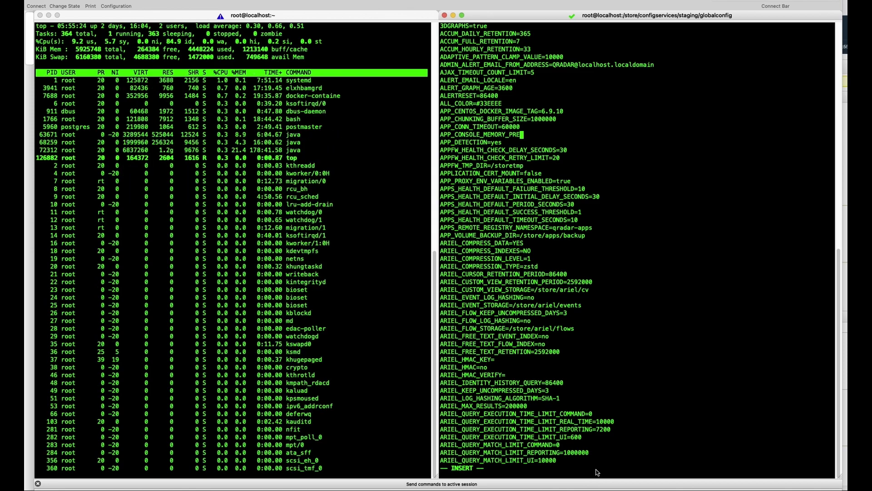
{"action": "type", "text": "CENT="}
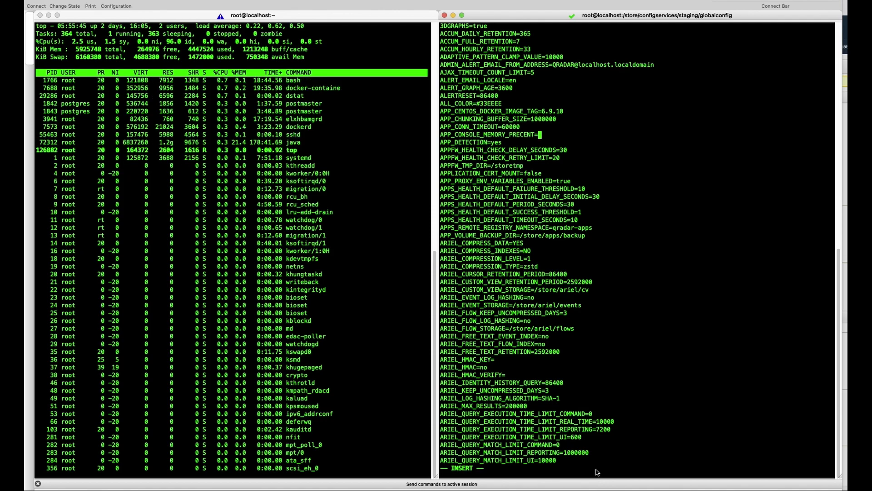
{"action": "key", "text": "Up"}
{"action": "key", "text": "Return"}
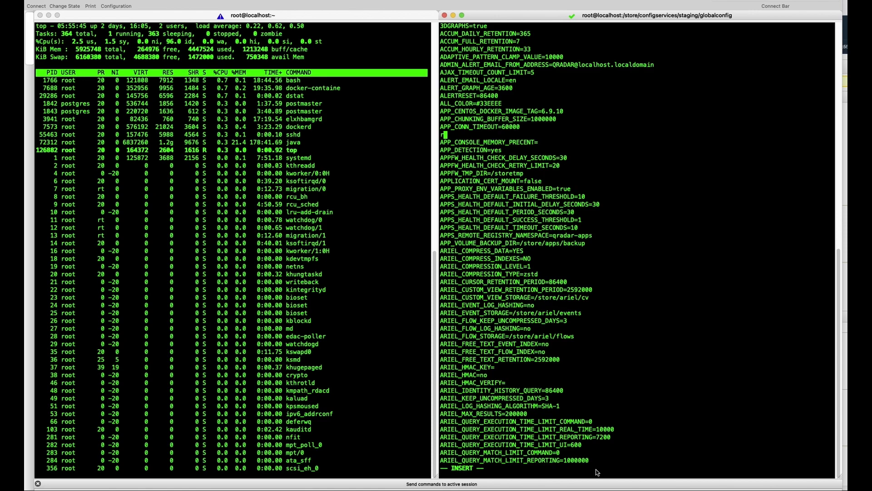
{"action": "key", "text": "BackSpace"}
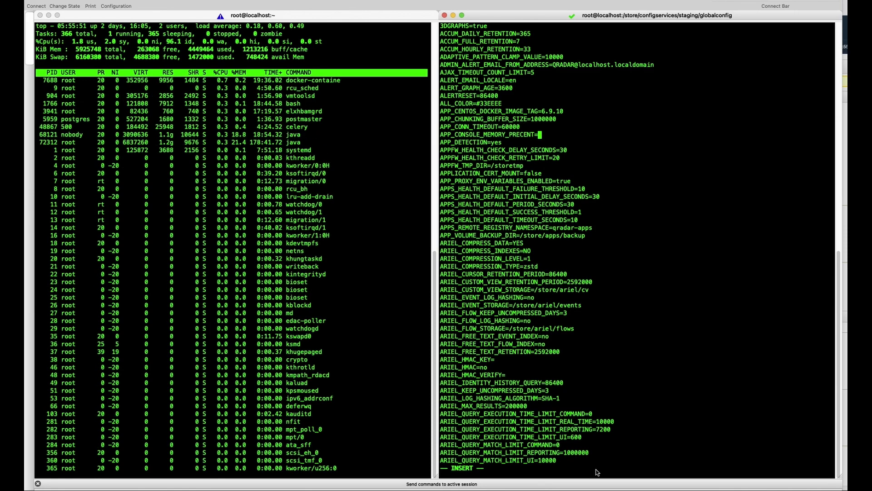
{"action": "type", "text": "20"}
{"action": "key", "text": "BackSpace"}
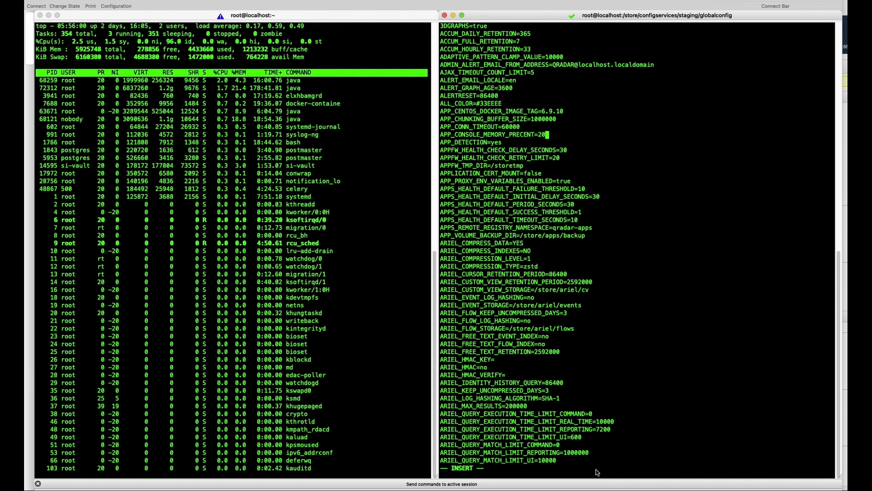
Step: Correct PRECENT to PERCENT and save nva.conf with :wq
{"action": "key", "text": "Left"}
{"action": "key", "text": "Left"}
{"action": "key", "text": "Left"}
{"action": "key", "text": "Left"}
{"action": "key", "text": "Left"}
{"action": "key", "text": "Left"}
{"action": "key", "text": "Left"}
{"action": "key", "text": "Left"}
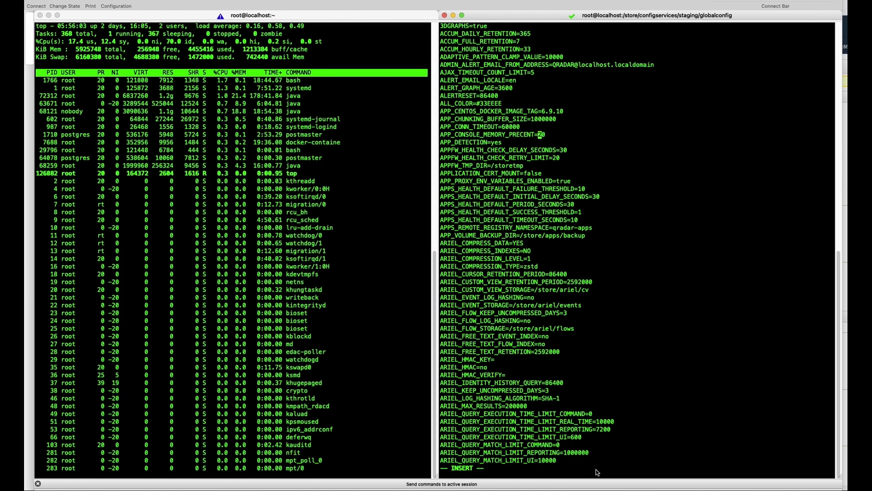
{"action": "key", "text": "BackSpace"}
{"action": "key", "text": "Right"}
{"action": "type", "text": "R"}
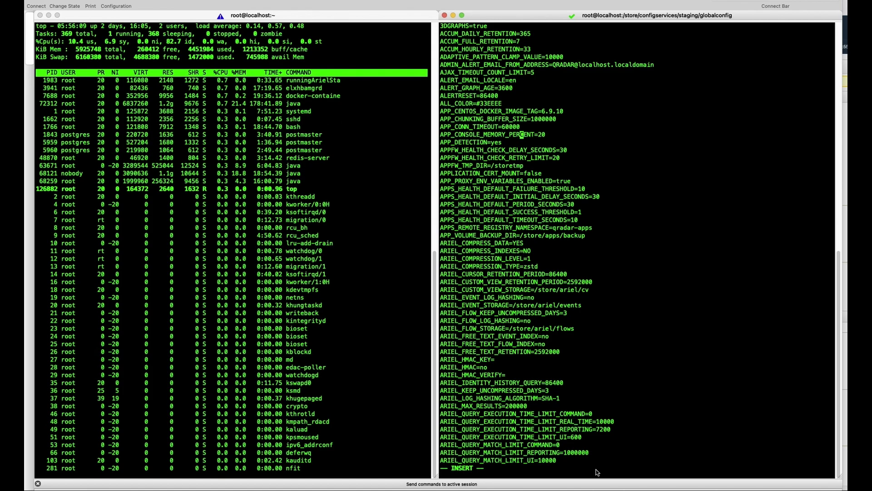
{"action": "key", "text": "Right"}
{"action": "key", "text": "Right"}
{"action": "key", "text": "Right"}
{"action": "key", "text": "Right"}
{"action": "key", "text": "Right"}
{"action": "key", "text": "Right"}
{"action": "key", "text": "Right"}
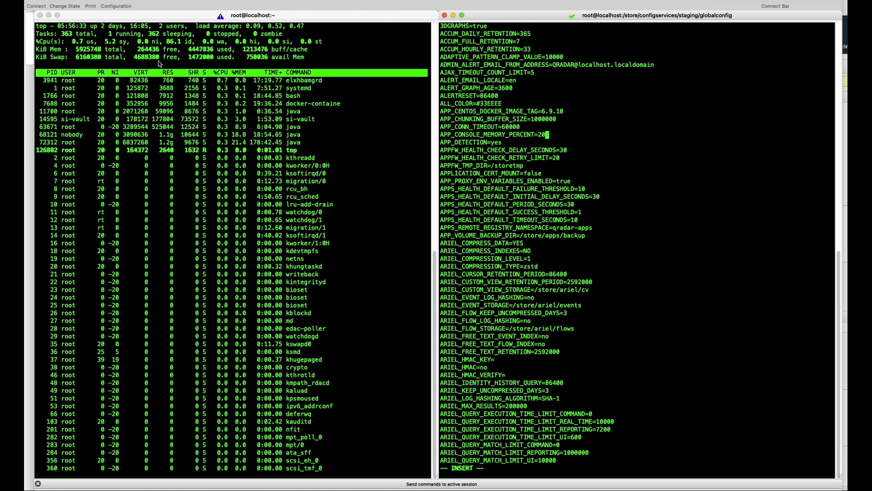
{"action": "key", "text": "Escape"}
{"action": "type", "text": ":w"}
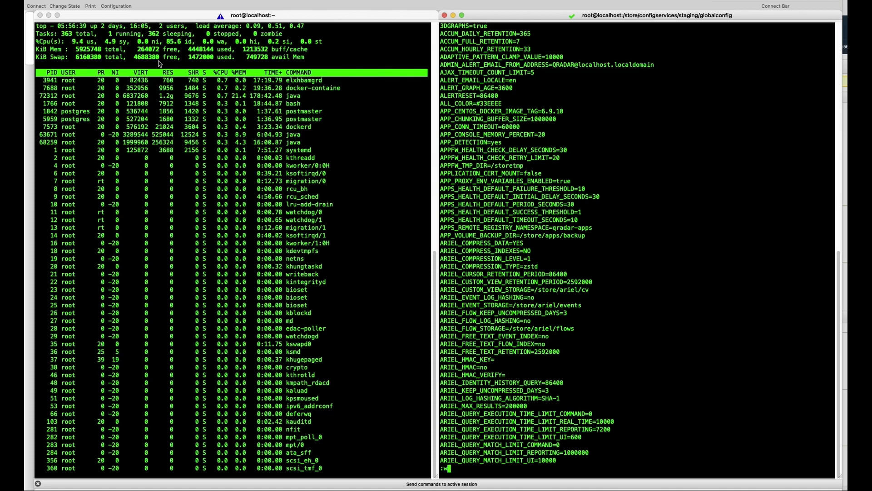
{"action": "type", "text": "q!"}
{"action": "key", "text": "Return"}
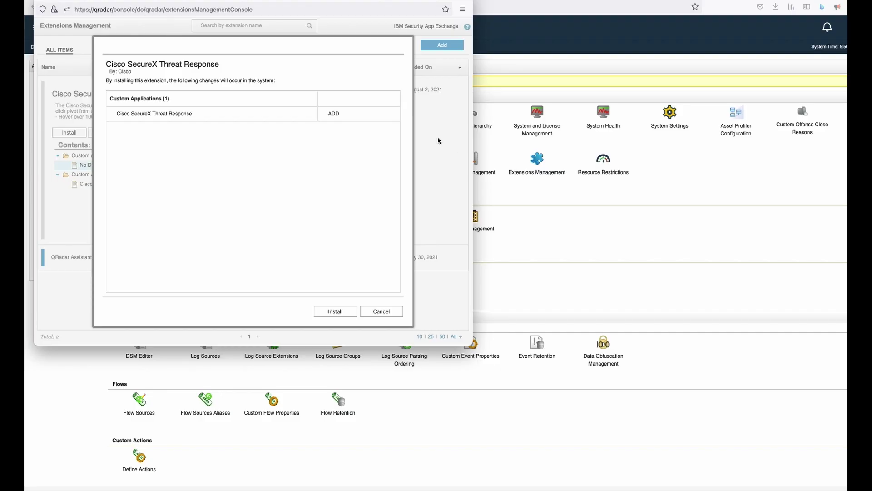
Step: Dismiss the install dialog and Extensions Management, review the pending config file, and deploy changes
{"action": "left_click", "coordinate": [395, 314]}
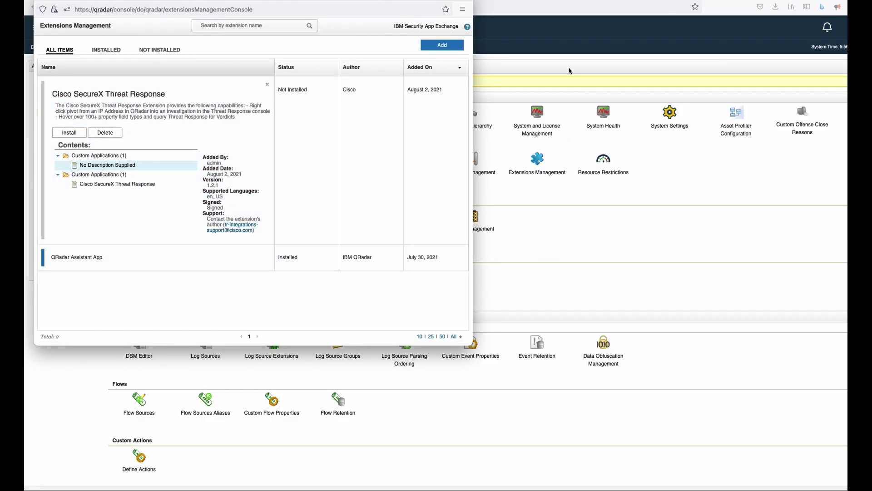
{"action": "left_click", "coordinate": [549, 71]}
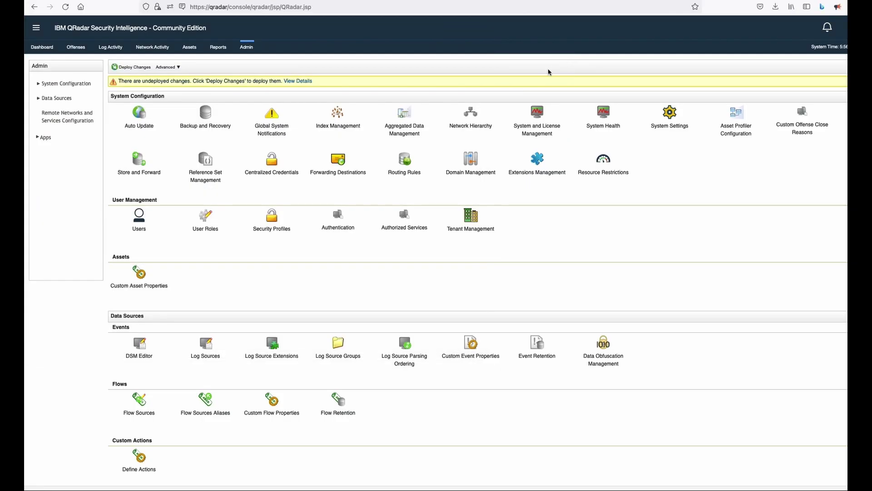
{"action": "left_click", "coordinate": [304, 81]}
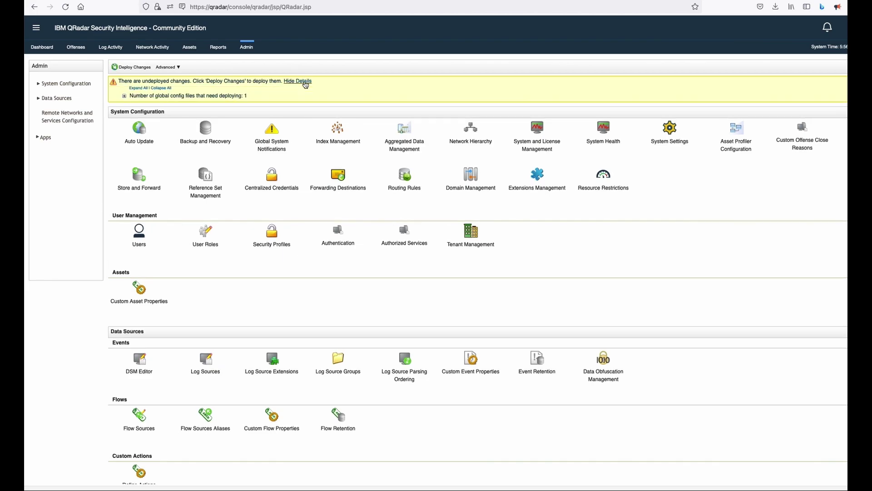
{"action": "left_click", "coordinate": [123, 97]}
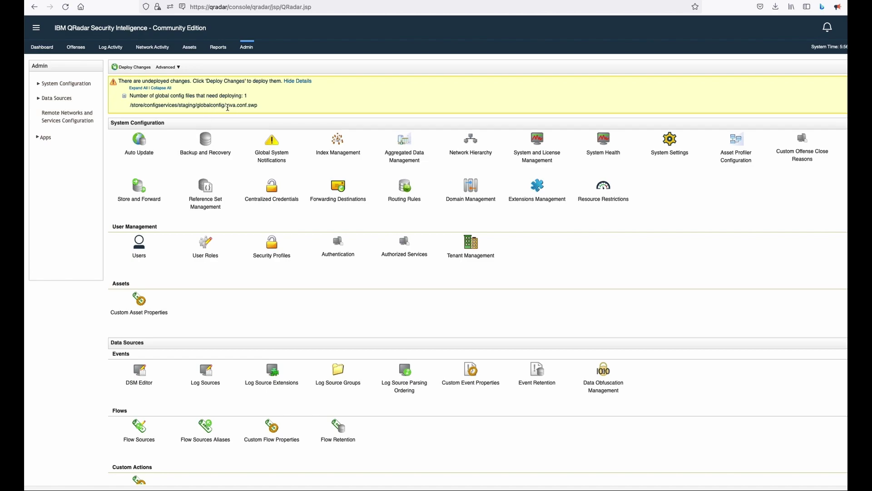
{"action": "left_click", "coordinate": [134, 69]}
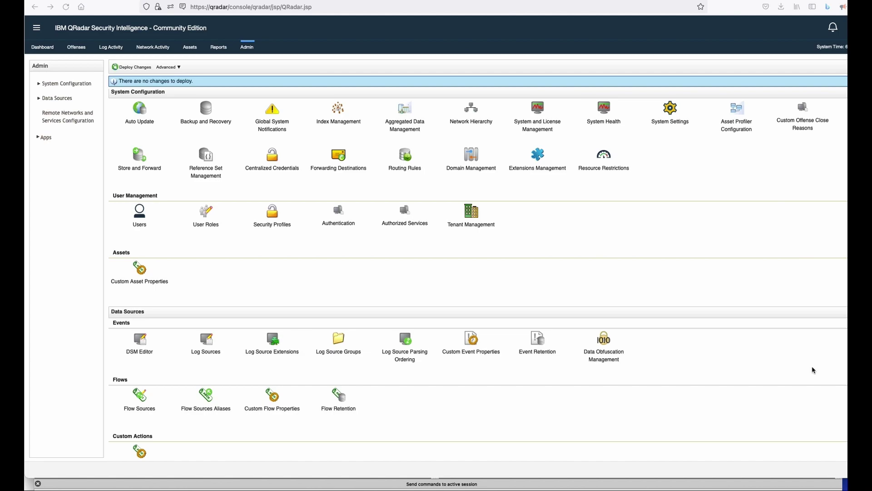
Step: Install the Cisco SecureX Threat Response extension and confirm, then switch back to SecureCRT
{"action": "left_click", "coordinate": [540, 157]}
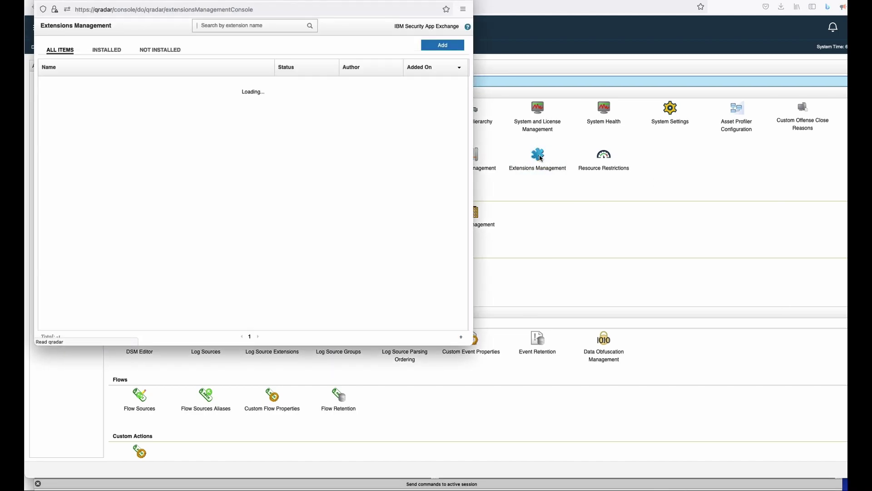
{"action": "left_click", "coordinate": [144, 86]}
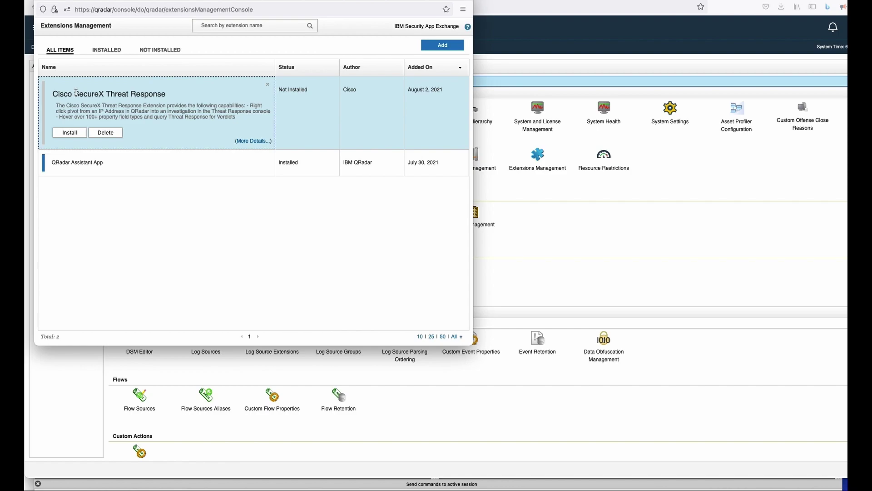
{"action": "left_click", "coordinate": [77, 133]}
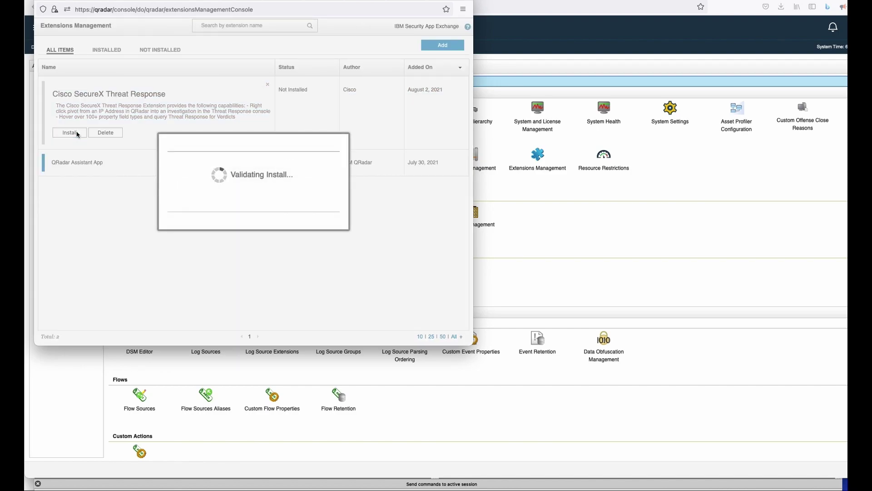
{"action": "key", "text": "super+Tab"}
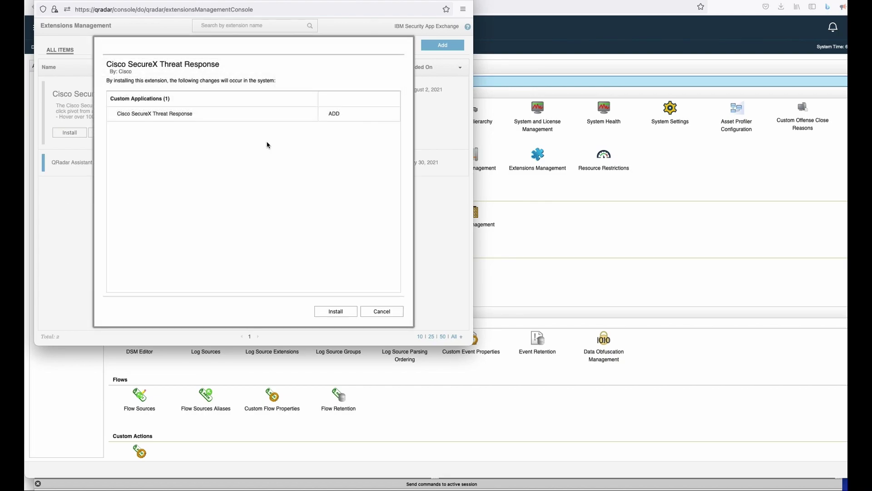
{"action": "left_click", "coordinate": [328, 312]}
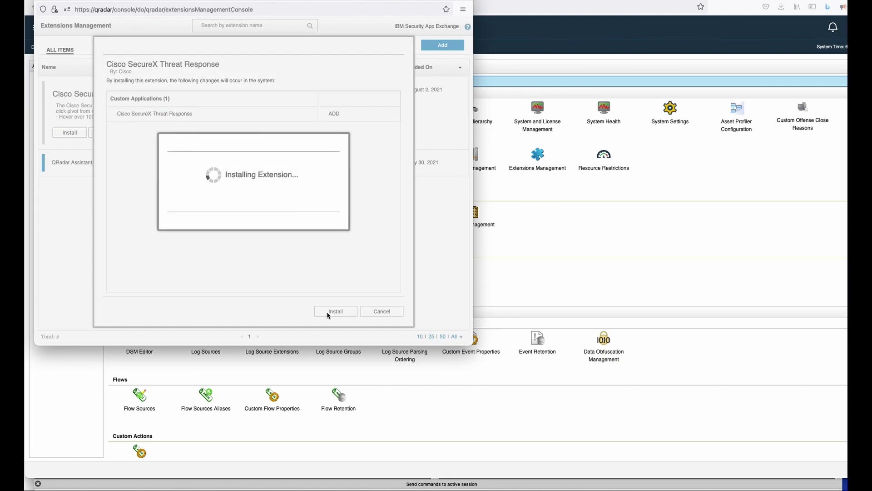
{"action": "key", "text": "super+Tab"}
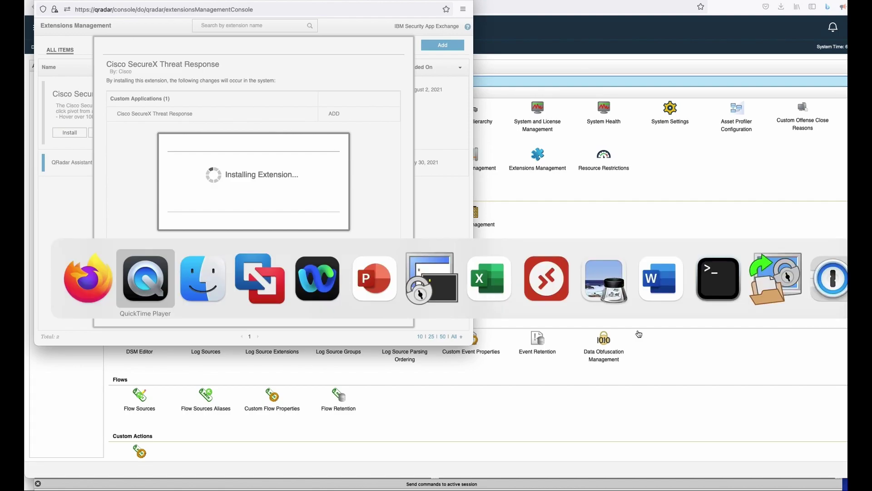
{"action": "key", "text": "super+Tab"}
{"action": "key", "text": "super+Tab"}
{"action": "key", "text": "super+Tab"}
{"action": "key", "text": "super+Tab"}
{"action": "key", "text": "super+Tab"}
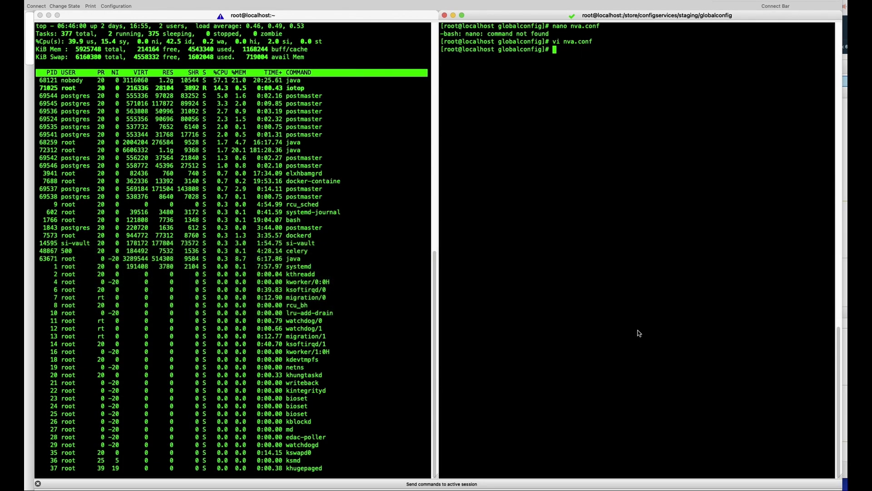
Step: Rerun the installed-application query: SecureX shows CREATING with 200 MB memory, 700 MB total
{"action": "left_click", "coordinate": [229, 149]}
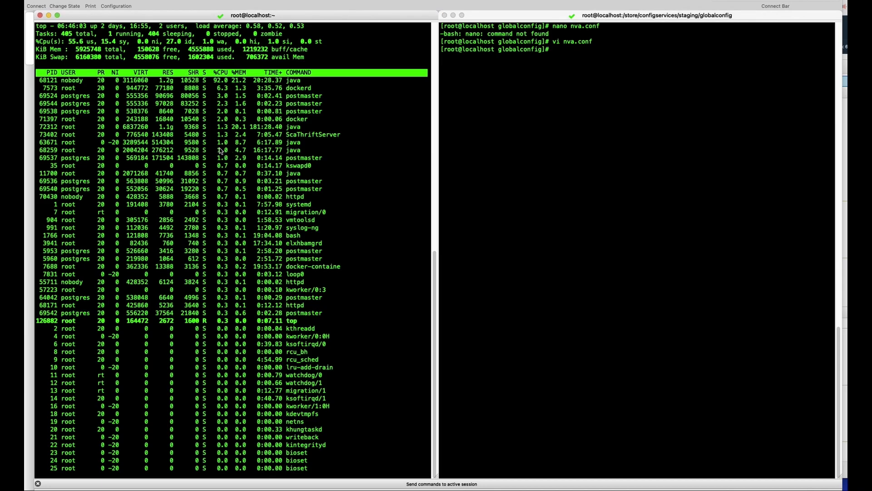
{"action": "left_click", "coordinate": [570, 91]}
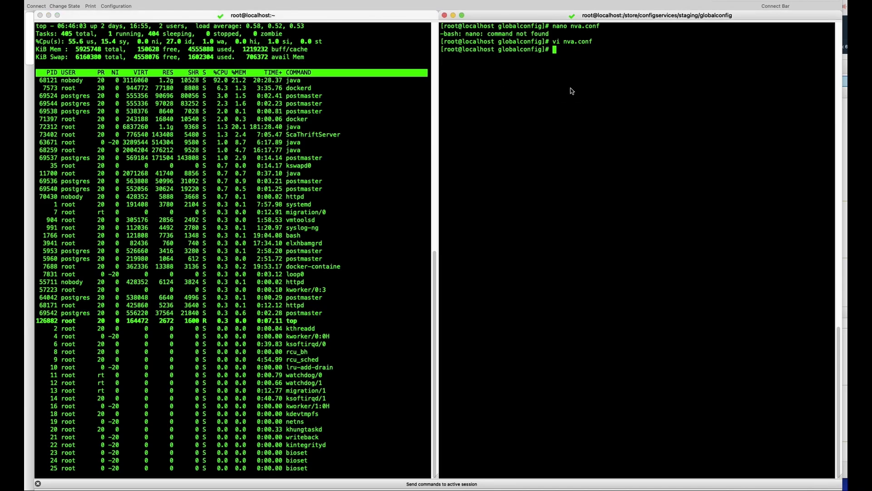
{"action": "key", "text": "Up"}
{"action": "key", "text": "Up"}
{"action": "key", "text": "Up"}
{"action": "key", "text": "Up"}
{"action": "key", "text": "Up"}
{"action": "key", "text": "Up"}
{"action": "key", "text": "Up"}
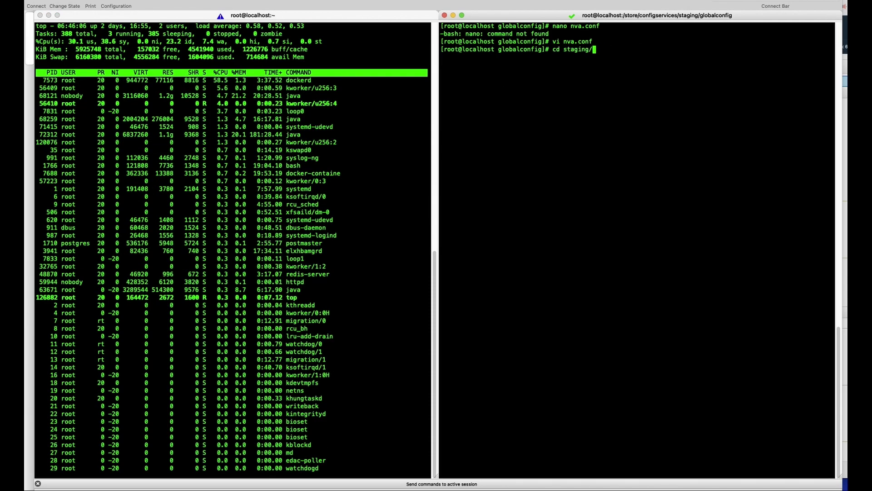
{"action": "key", "text": "Up"}
{"action": "key", "text": "Up"}
{"action": "key", "text": "Up"}
{"action": "key", "text": "Up"}
{"action": "key", "text": "Return"}
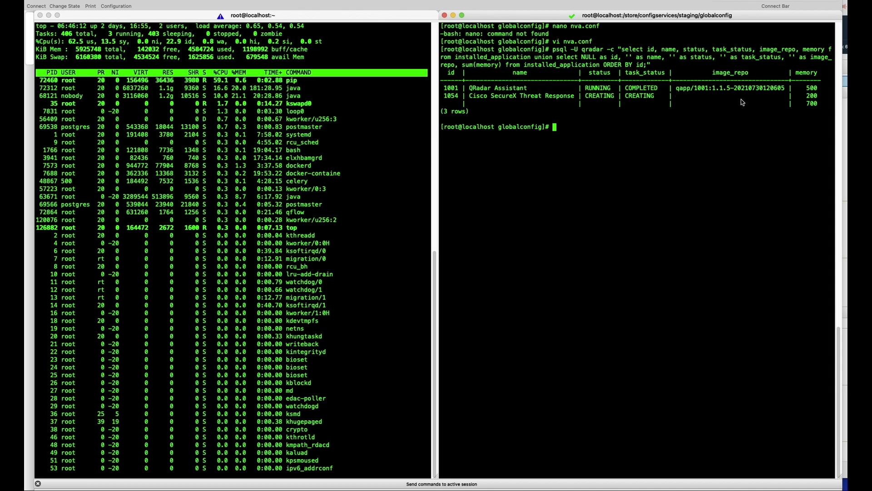
{"action": "double_click", "coordinate": [812, 96]}
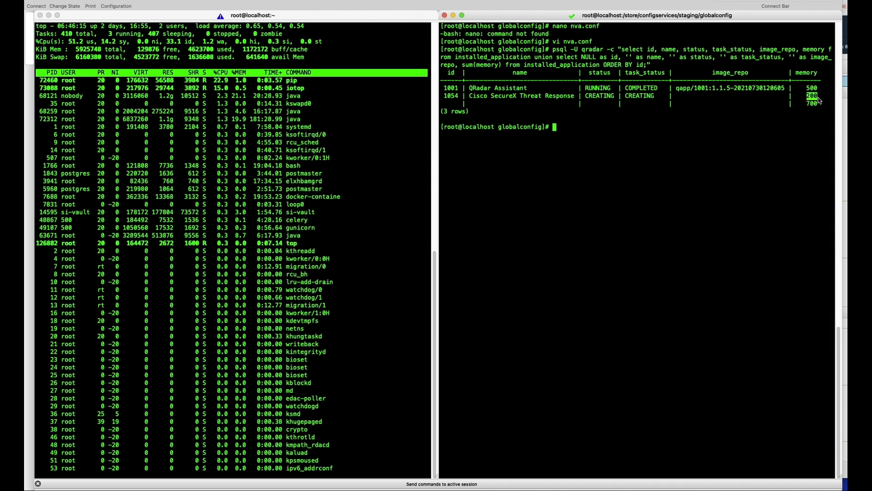
{"action": "double_click", "coordinate": [821, 98]}
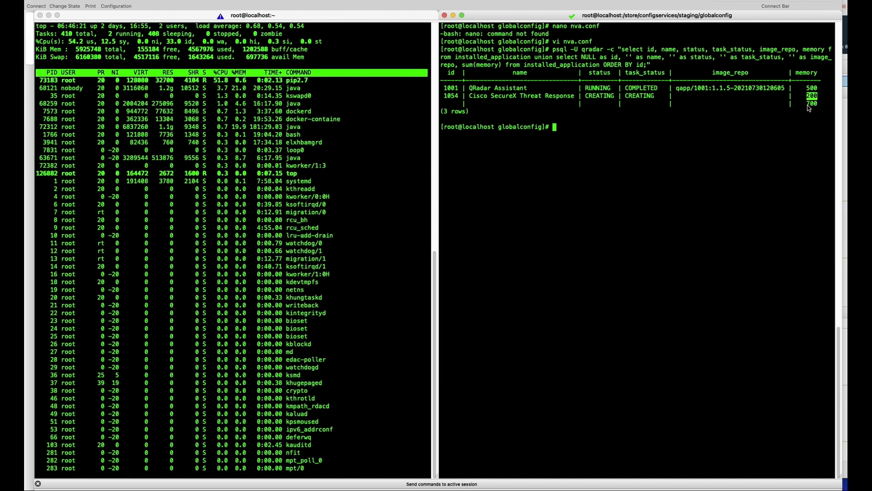
{"action": "double_click", "coordinate": [813, 104]}
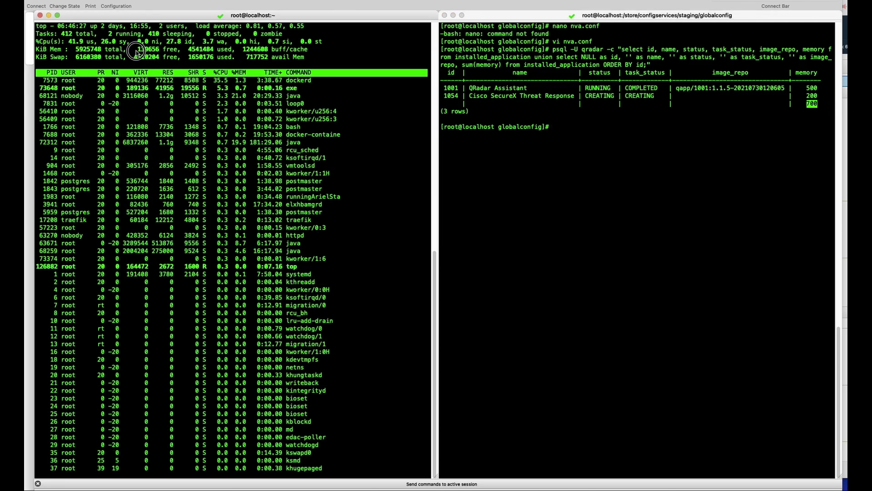
{"action": "left_click_drag", "start_coordinate": [135, 50], "coordinate": [159, 54]}
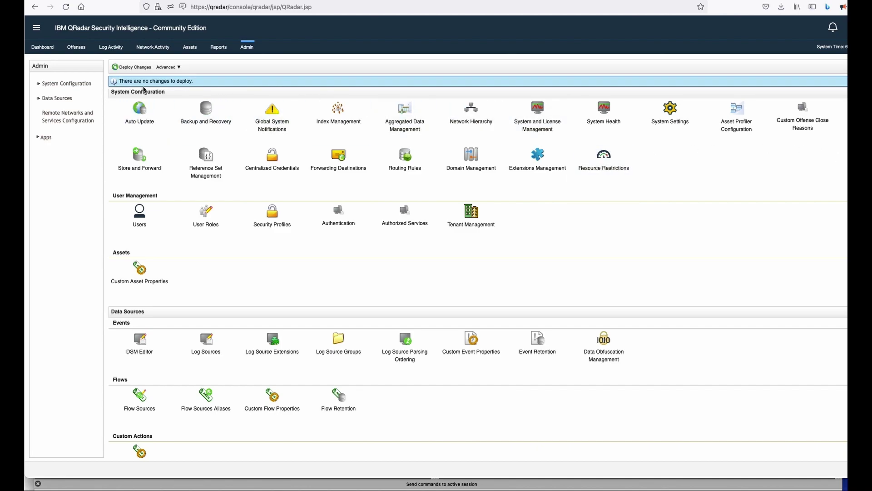
{"action": "left_click", "coordinate": [538, 164]}
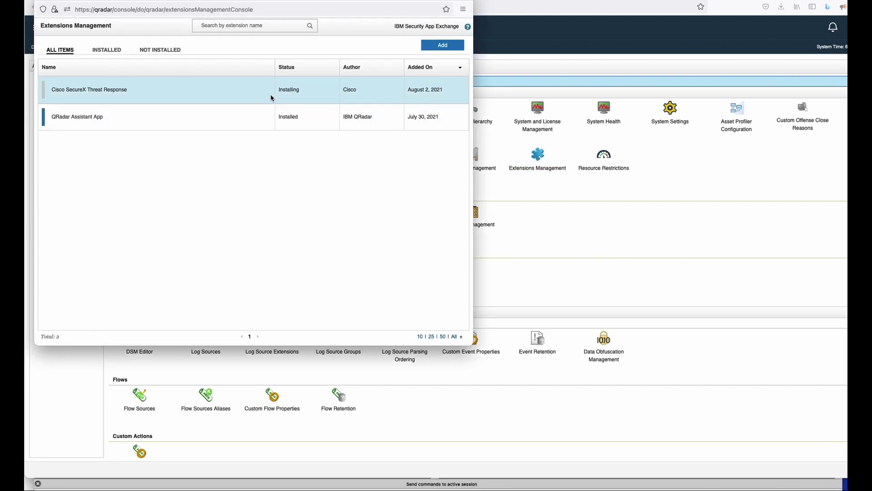
{"action": "left_click", "coordinate": [260, 99]}
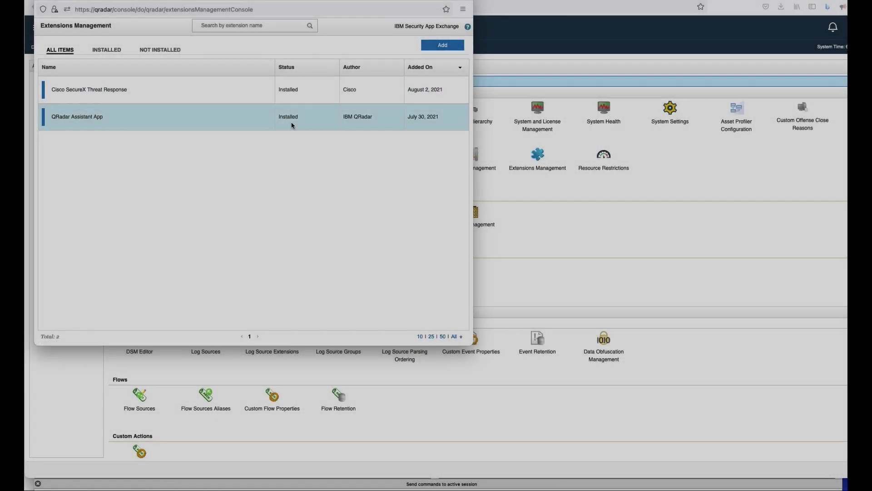
{"action": "left_click", "coordinate": [278, 98]}
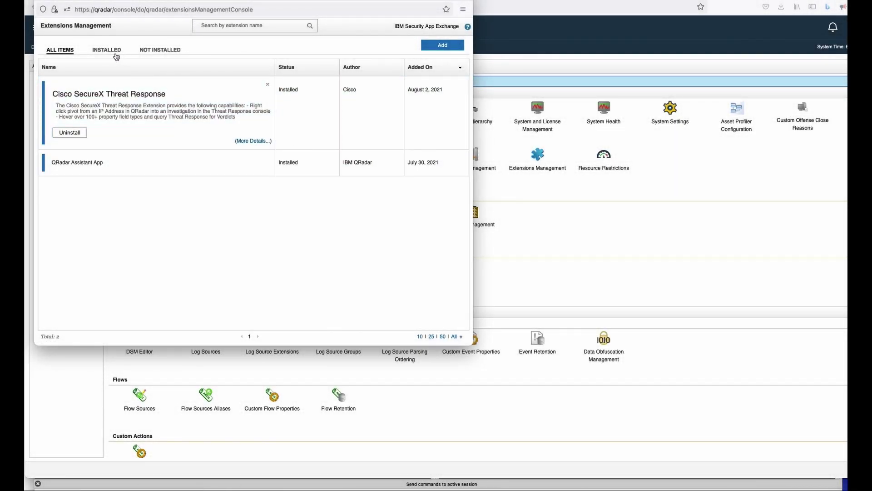
{"action": "left_click", "coordinate": [114, 53]}
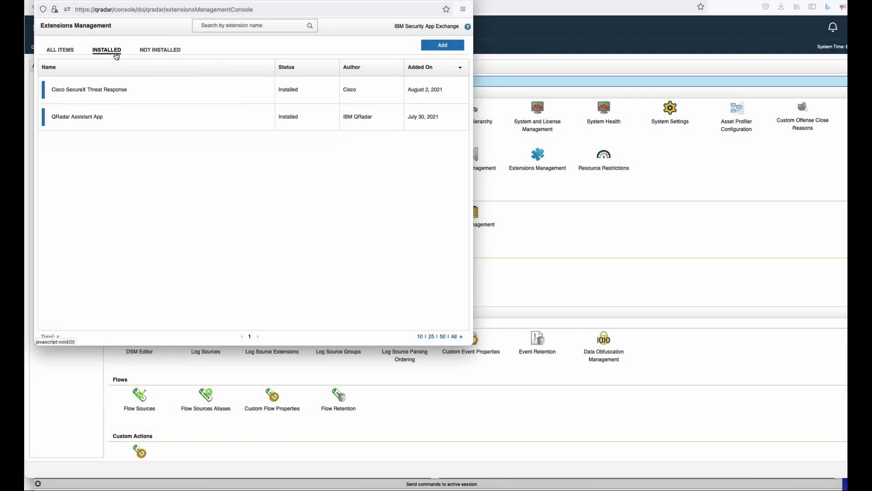
{"action": "left_click", "coordinate": [42, 3]}
{"action": "scroll", "coordinate": [219, 184], "scroll_direction": "down", "scroll_amount": 5}
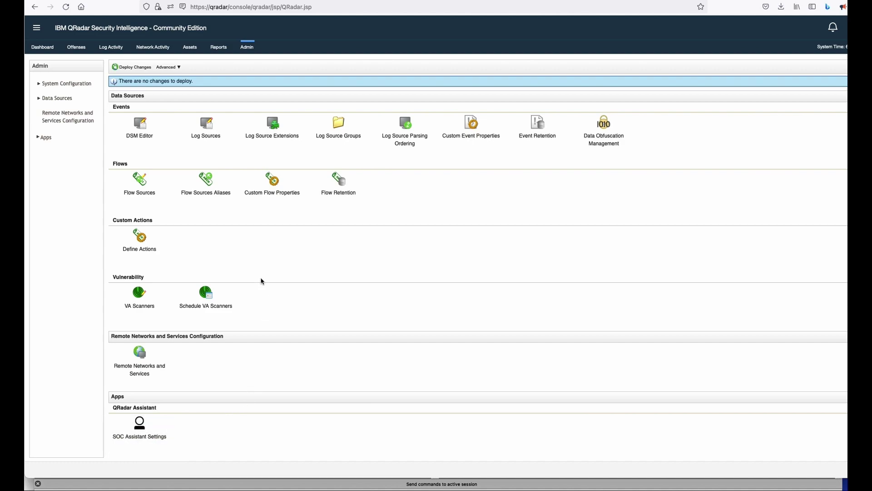
{"action": "scroll", "coordinate": [259, 268], "scroll_direction": "up", "scroll_amount": 5}
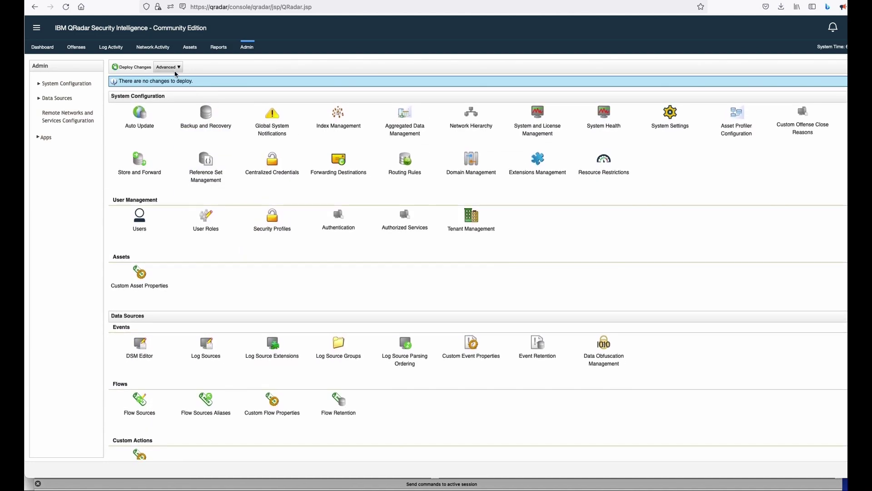
Step: Run Advanced > Deploy Full Configuration on the Admin tab and confirm with Continue
{"action": "left_click", "coordinate": [174, 69]}
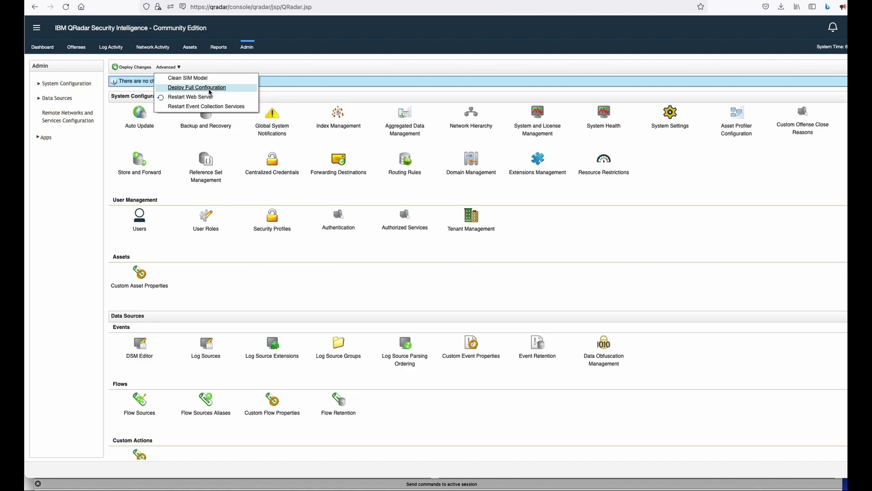
{"action": "left_click", "coordinate": [210, 89]}
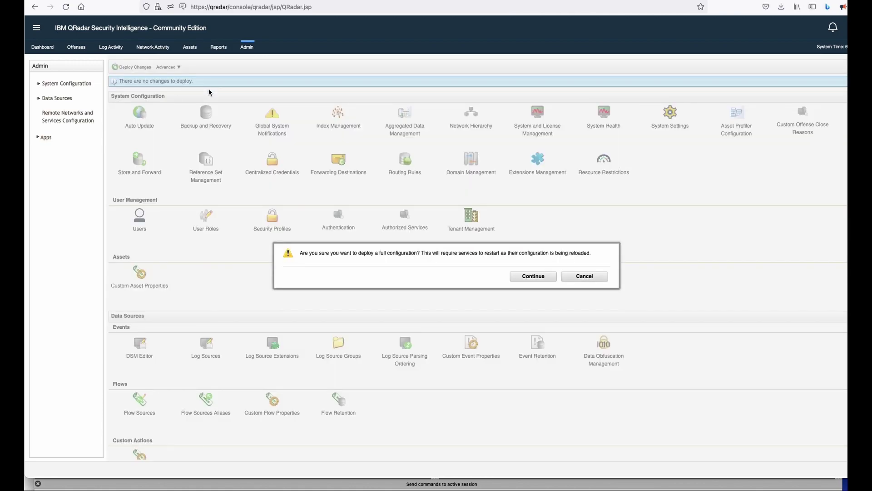
{"action": "left_click", "coordinate": [533, 277]}
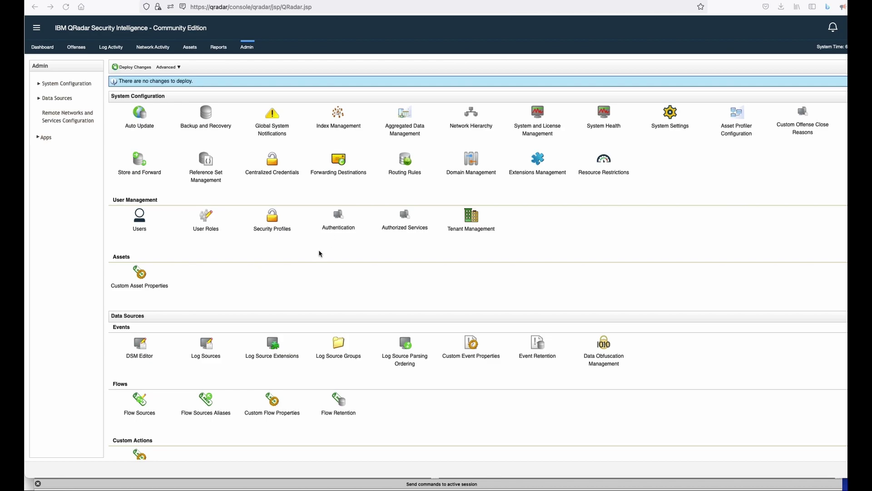
Step: Scroll down to the Admin page's Apps section and open the Cisco SecureX Threat Response icon
{"action": "scroll", "coordinate": [321, 253], "scroll_direction": "down", "scroll_amount": 5}
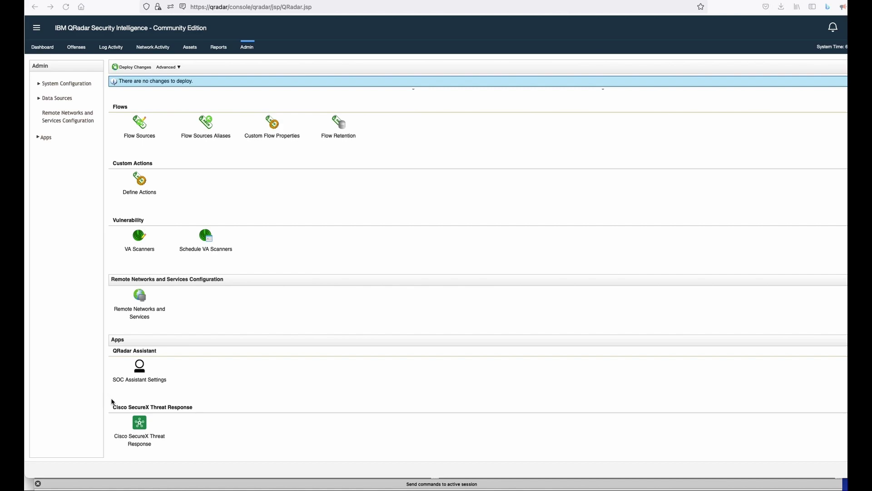
{"action": "mouse_move", "coordinate": [111, 407]}
{"action": "left_mouse_down"}
{"action": "mouse_move", "coordinate": [165, 390]}
{"action": "mouse_move", "coordinate": [204, 414]}
{"action": "mouse_move", "coordinate": [180, 446]}
{"action": "mouse_move", "coordinate": [123, 448]}
{"action": "mouse_move", "coordinate": [105, 417]}
{"action": "mouse_move", "coordinate": [110, 406]}
{"action": "left_mouse_up"}
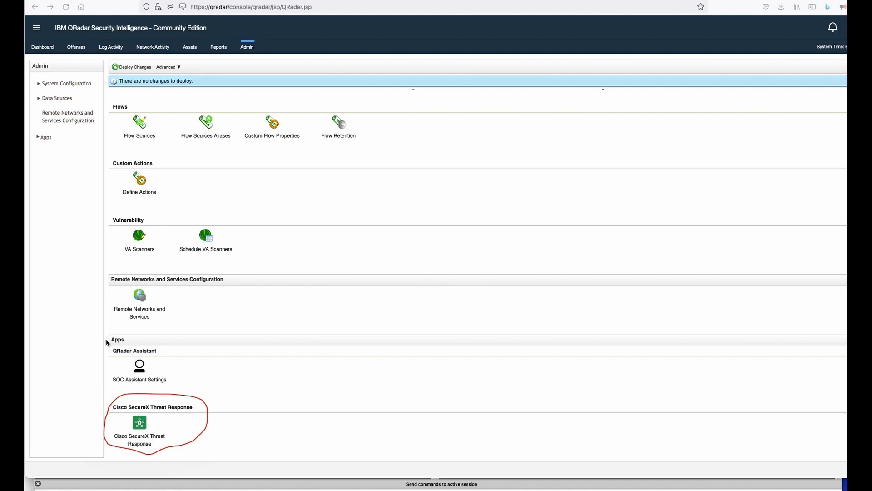
{"action": "left_click_drag", "start_coordinate": [134, 335], "coordinate": [124, 344]}
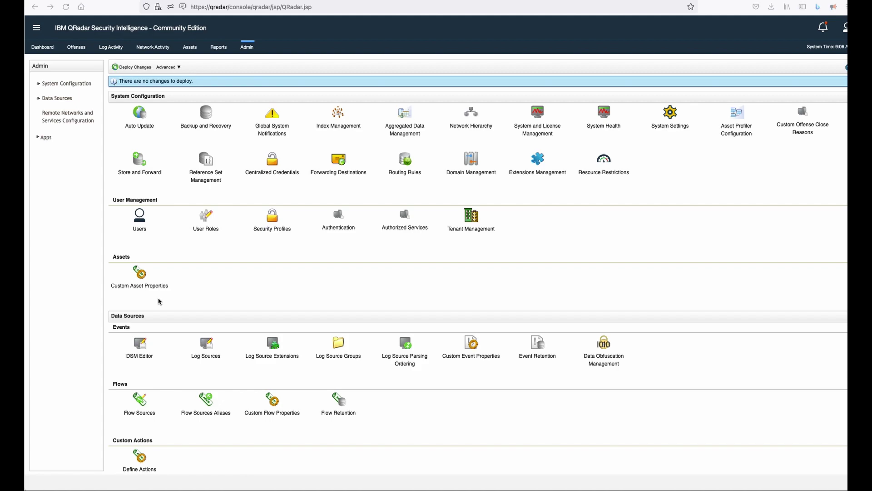
{"action": "scroll", "coordinate": [159, 301], "scroll_direction": "down", "scroll_amount": 10}
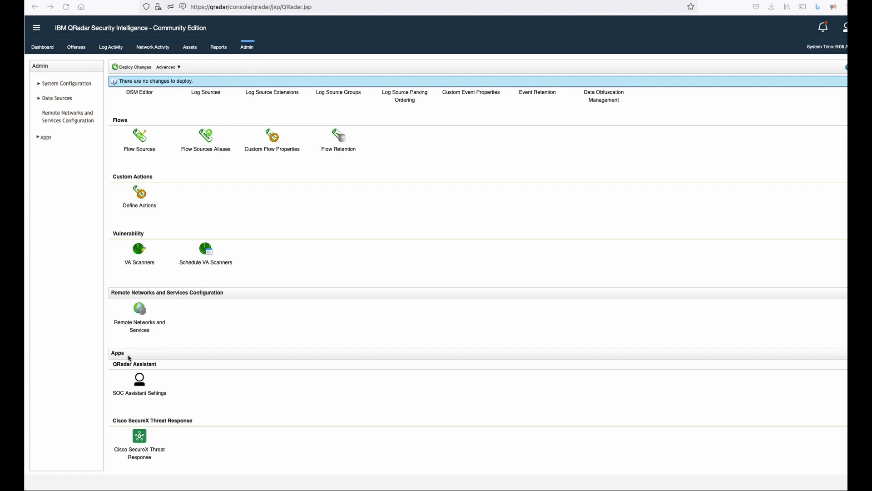
{"action": "left_click", "coordinate": [154, 451]}
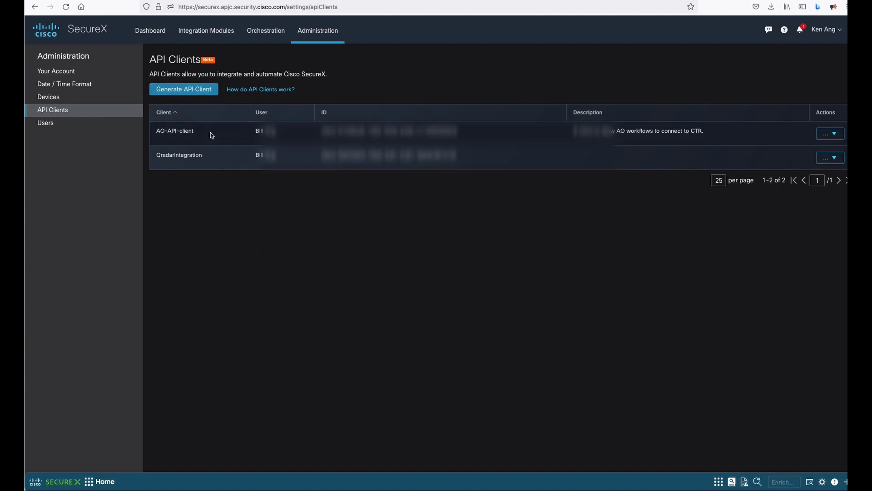
Step: Generate API client AQradarDemo with Enrich:read and Inspect:read, described 'Demo to show Threat Response Integratio'
{"action": "left_click", "coordinate": [184, 89]}
{"action": "left_click", "coordinate": [351, 76]}
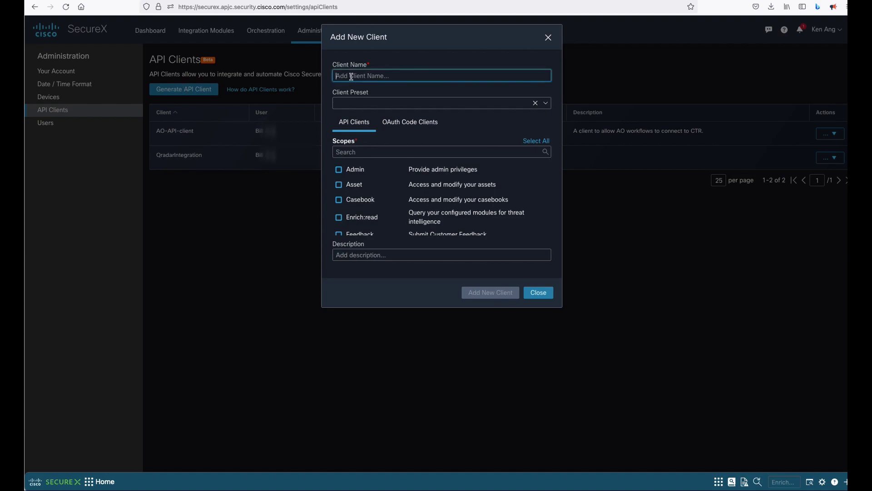
{"action": "type", "text": "AQradarDemo"}
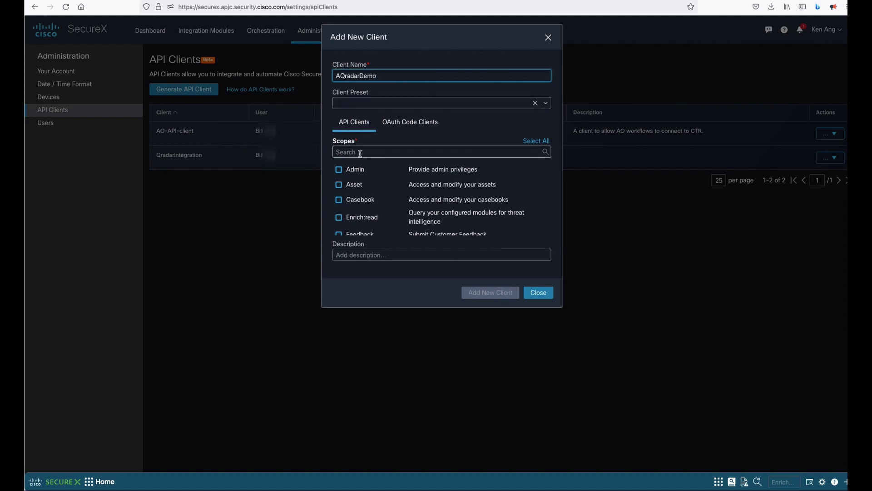
{"action": "scroll", "coordinate": [392, 193], "scroll_direction": "down", "scroll_amount": 2}
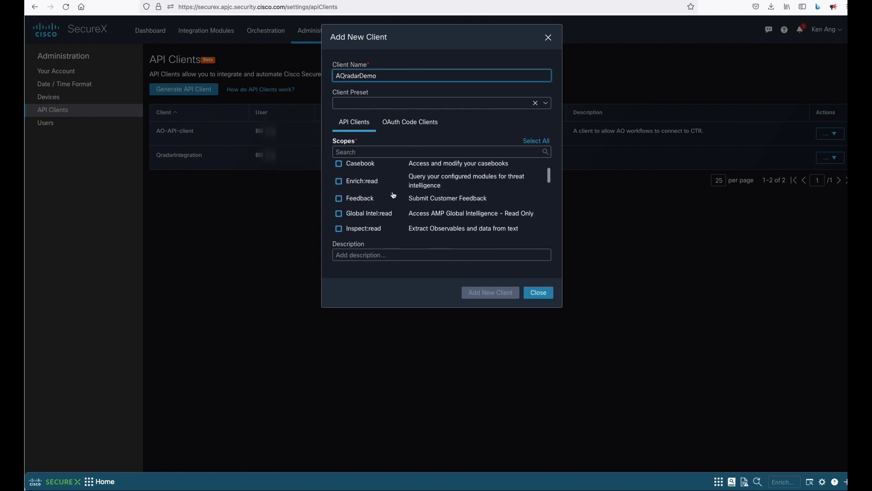
{"action": "scroll", "coordinate": [393, 195], "scroll_direction": "down", "scroll_amount": 1}
{"action": "left_click", "coordinate": [340, 175]}
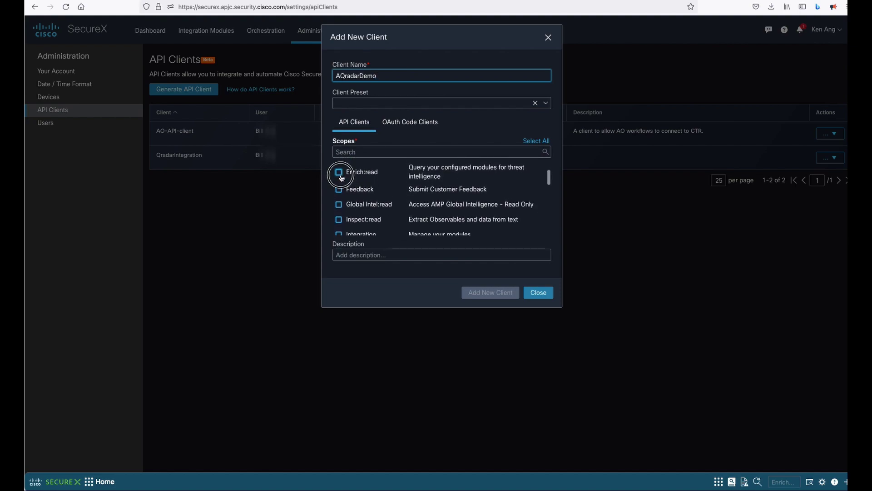
{"action": "left_click", "coordinate": [339, 220]}
{"action": "left_click", "coordinate": [376, 256]}
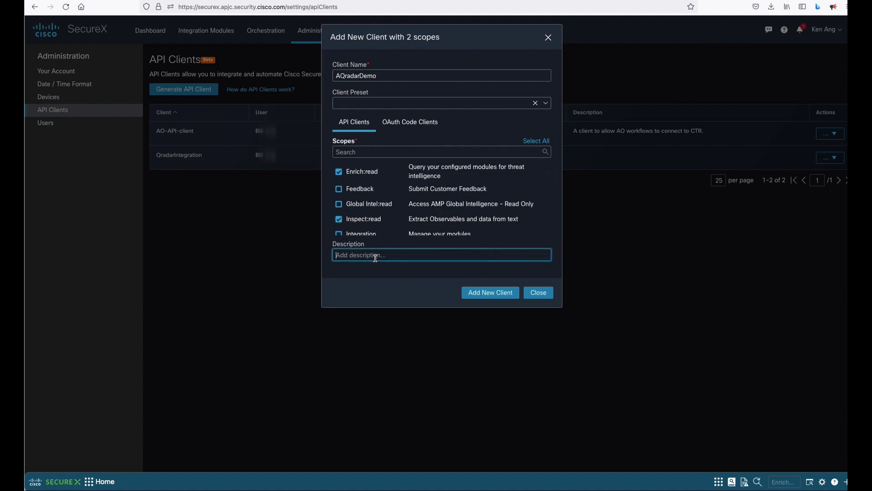
{"action": "type", "text": "Demo to show Threat Response Integration"}
{"action": "left_click", "coordinate": [496, 294]}
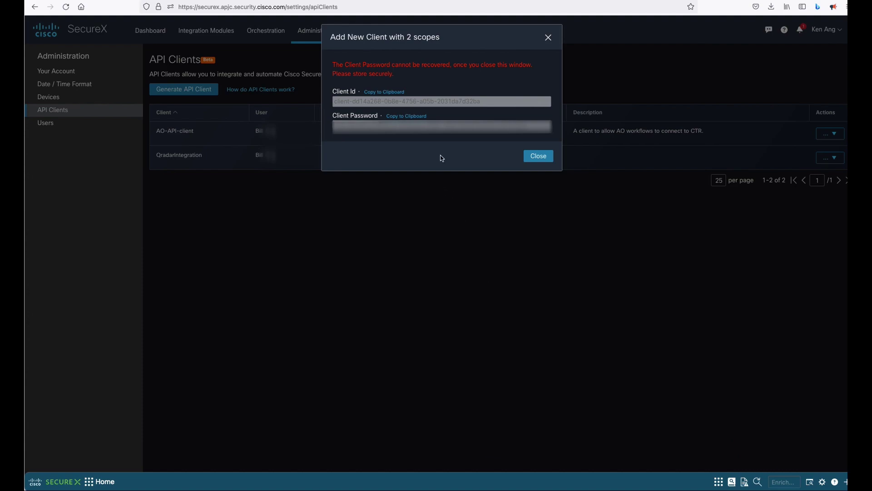
Step: Copy the AQradarDemo client ID to the clipboard and switch back to QRadar
{"action": "left_click", "coordinate": [369, 92]}
{"action": "key", "text": "super+Tab"}
{"action": "key", "text": "super+Tab"}
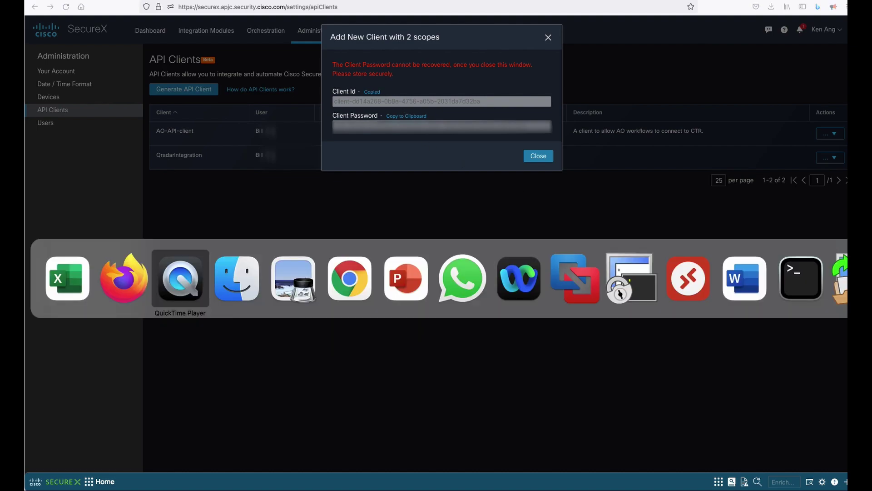
{"action": "key", "text": "super+Tab"}
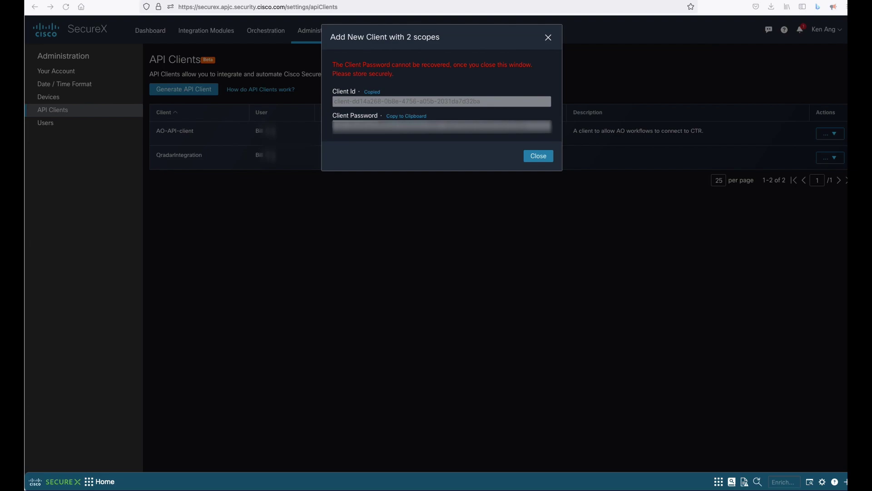
{"action": "key", "text": "super+Tab"}
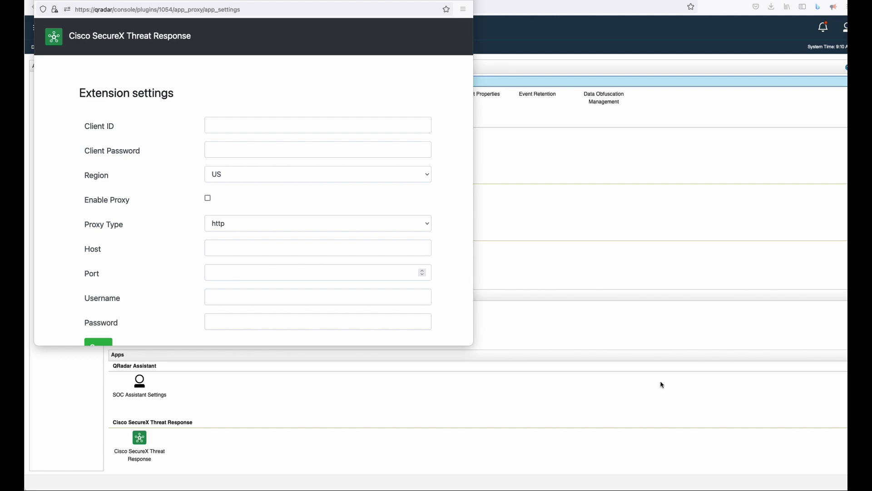
Step: Paste the SecureX API client ID and client password, and choose the APJC region
{"action": "left_click", "coordinate": [262, 123]}
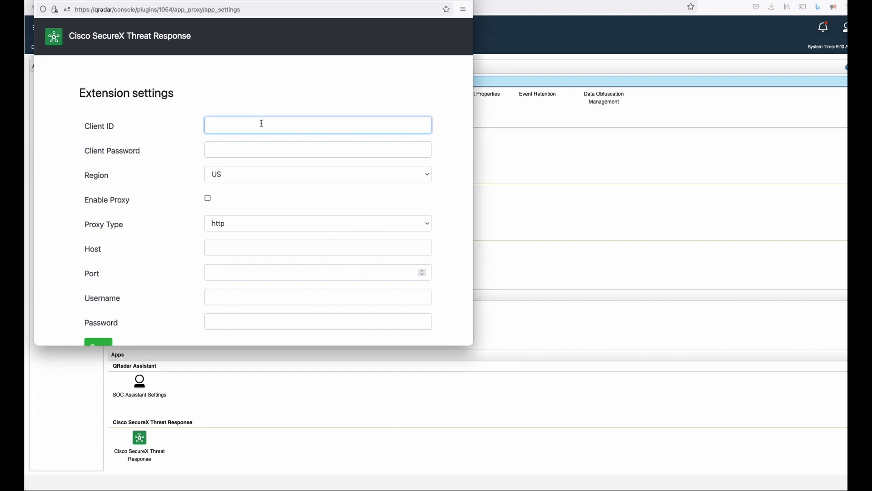
{"action": "key", "text": "ctrl+v"}
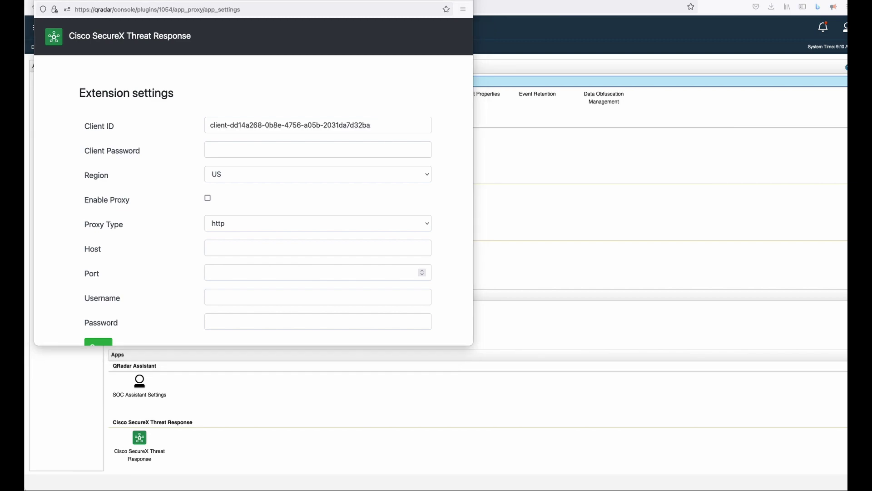
{"action": "left_click", "coordinate": [364, 153]}
{"action": "left_click", "coordinate": [364, 154]}
{"action": "key", "text": "super+v"}
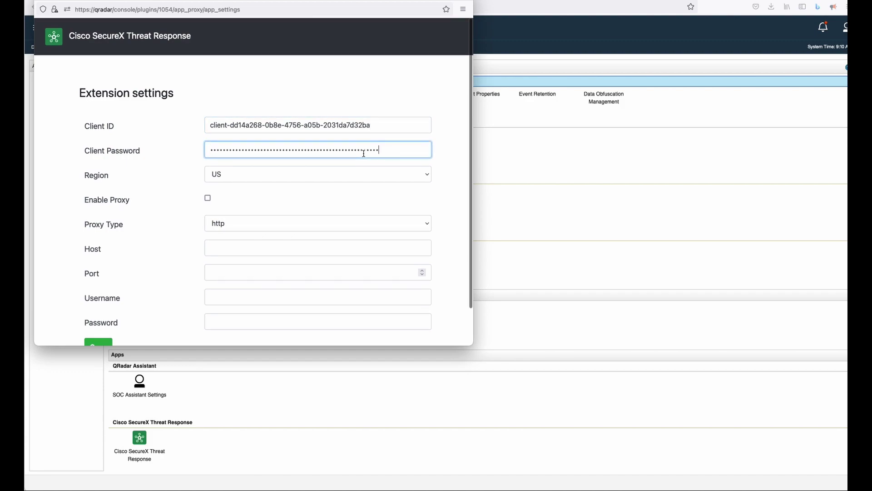
{"action": "left_click", "coordinate": [357, 174]}
{"action": "left_click", "coordinate": [348, 182]}
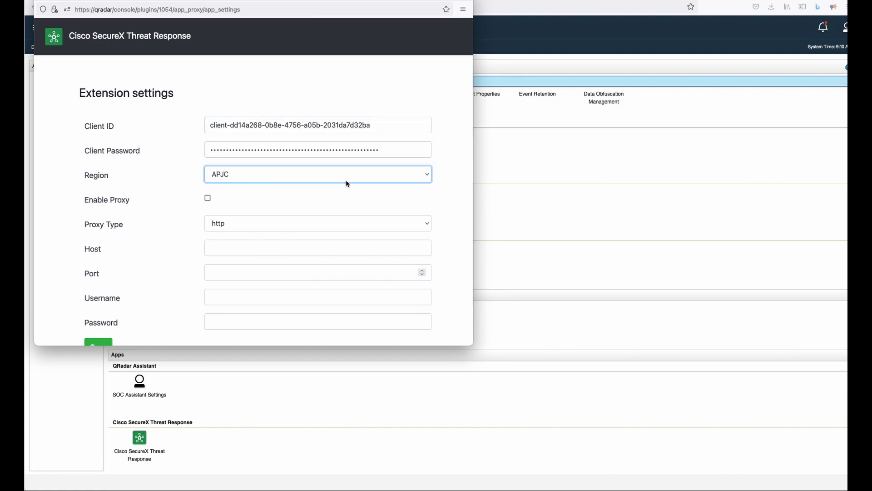
Step: Save the extension settings and acknowledge the 'Settings saved' confirmation
{"action": "scroll", "coordinate": [346, 182], "scroll_direction": "down", "scroll_amount": 2}
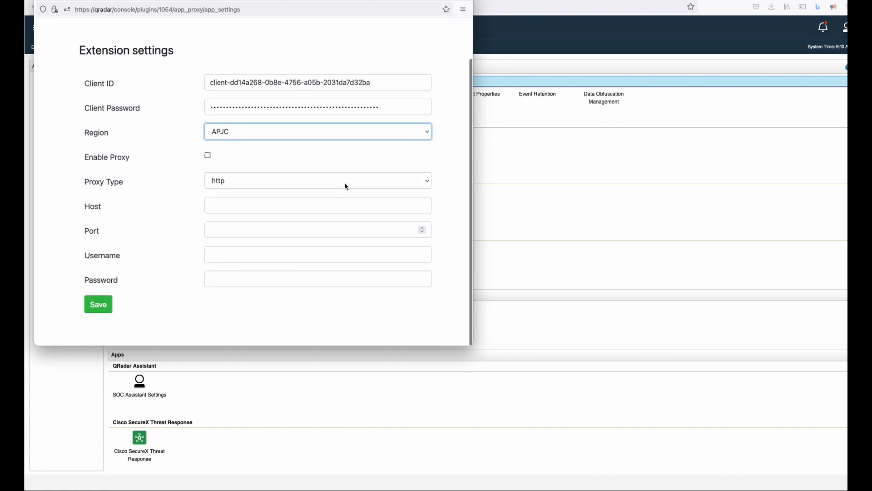
{"action": "left_click", "coordinate": [98, 308]}
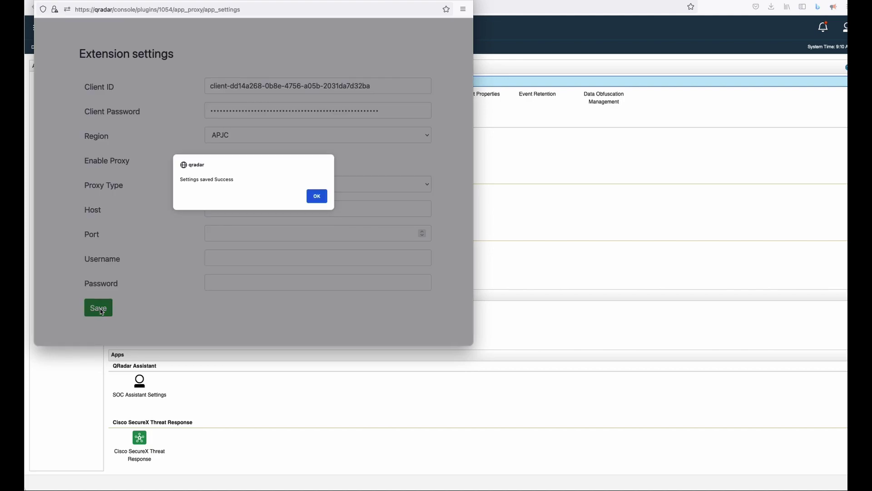
{"action": "left_click", "coordinate": [317, 197]}
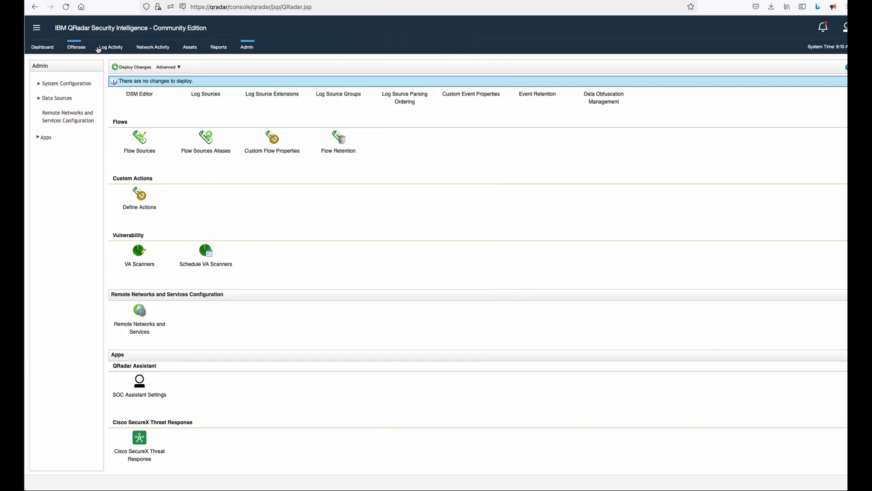
Step: Show Log Activity events for the Last 24 Hours, listing 123 items
{"action": "left_click", "coordinate": [103, 48]}
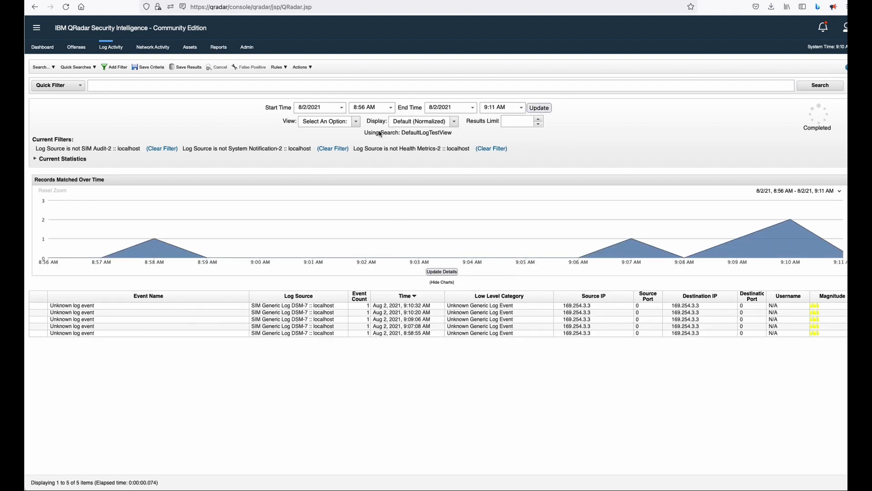
{"action": "left_click", "coordinate": [357, 123]}
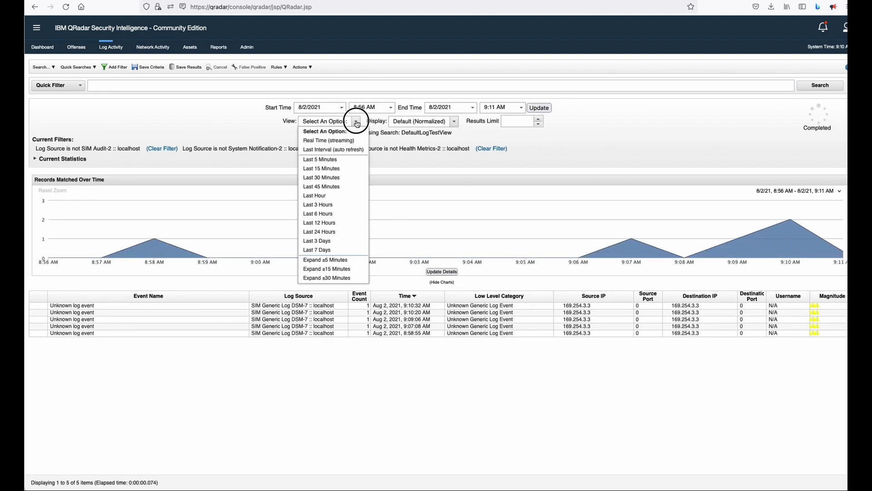
{"action": "left_click", "coordinate": [333, 180]}
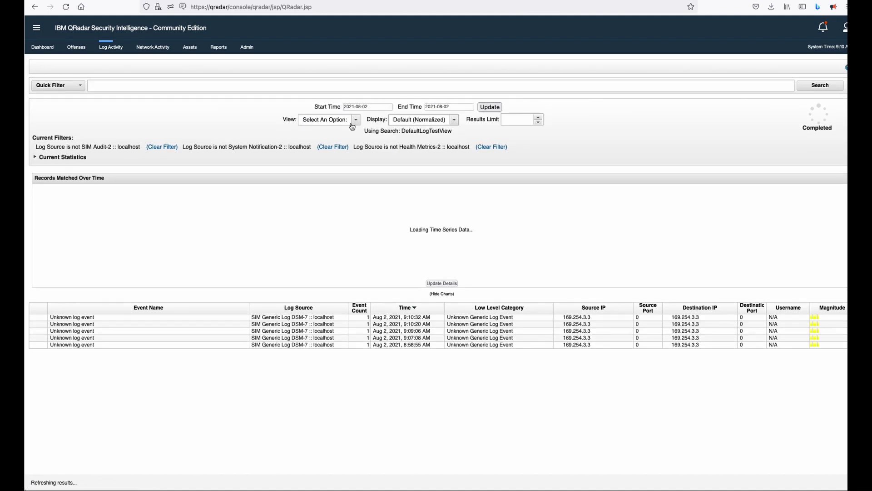
{"action": "left_click", "coordinate": [353, 121]}
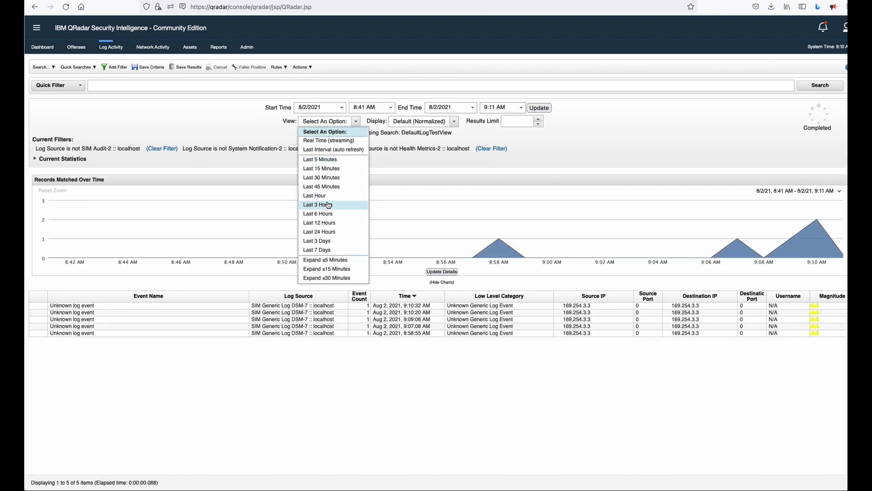
{"action": "left_click", "coordinate": [331, 233]}
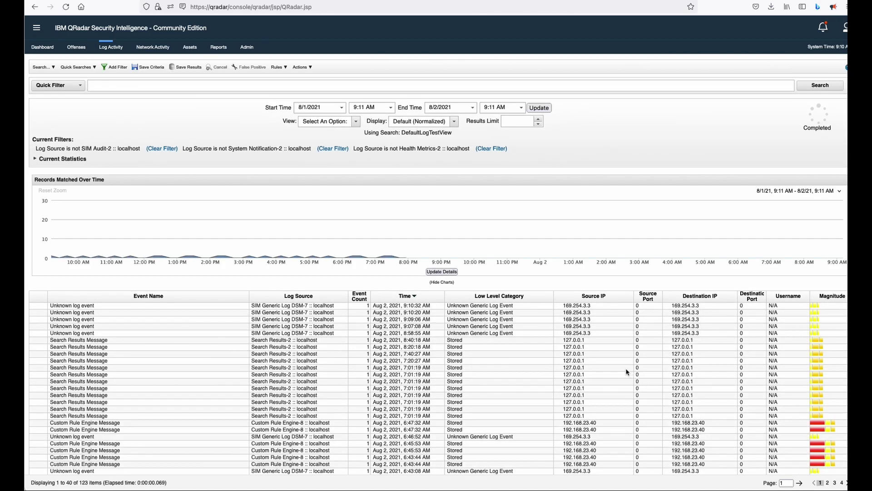
{"action": "scroll", "coordinate": [569, 398], "scroll_direction": "down", "scroll_amount": 5}
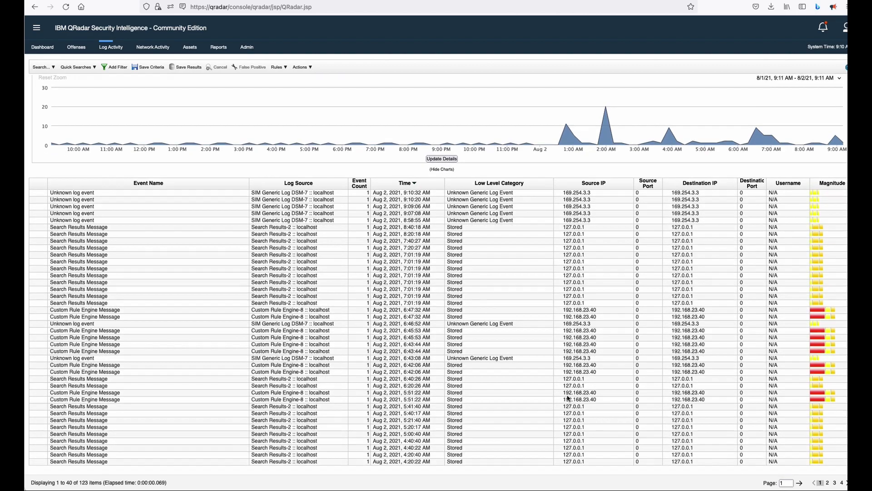
{"action": "scroll", "coordinate": [320, 329], "scroll_direction": "up", "scroll_amount": 5}
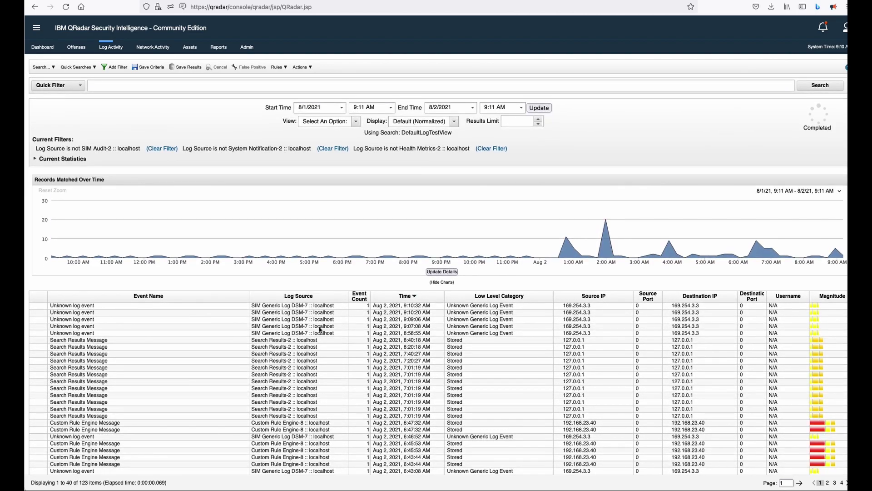
Step: Filter Log Activity by Log Source [Indexed] = DemoAMP and view the Last 3 Days
{"action": "left_click", "coordinate": [112, 68]}
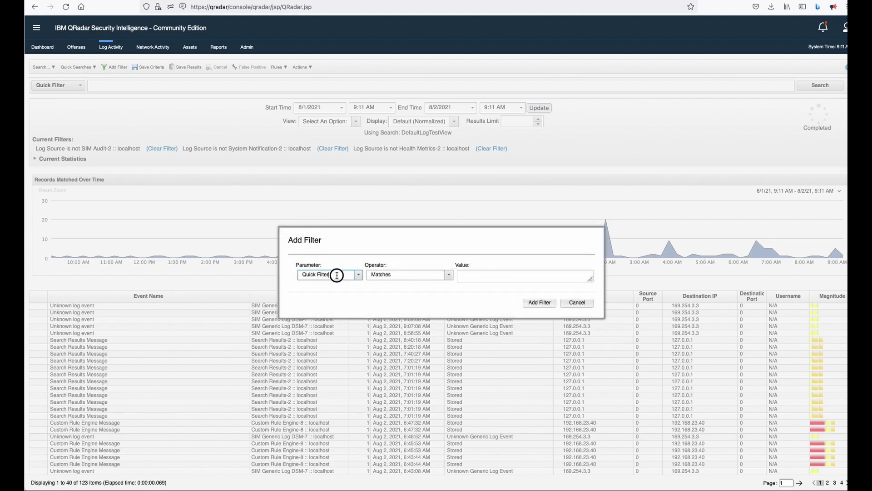
{"action": "left_click_drag", "start_coordinate": [336, 275], "coordinate": [268, 271]}
{"action": "type", "text": "log"}
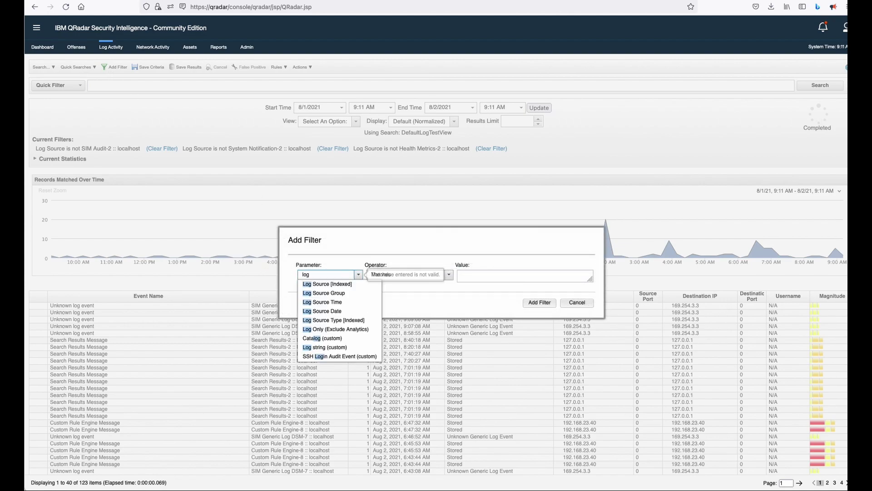
{"action": "key", "text": "Return"}
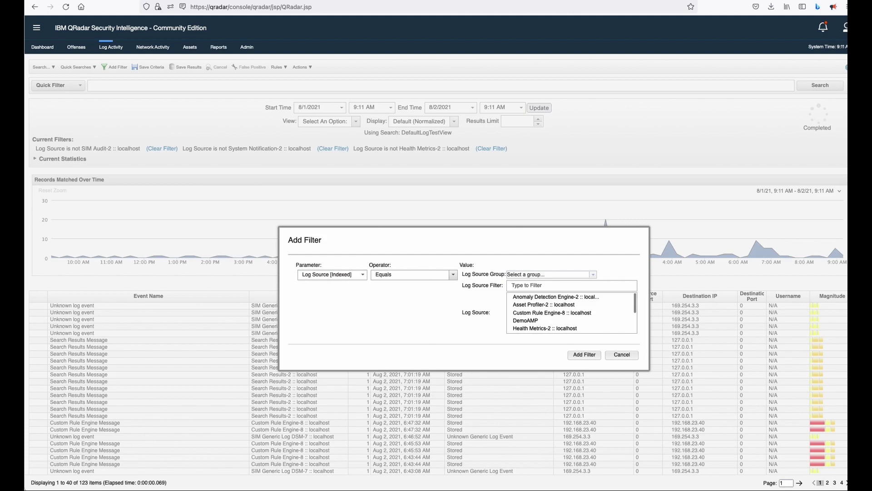
{"action": "left_click", "coordinate": [522, 286]}
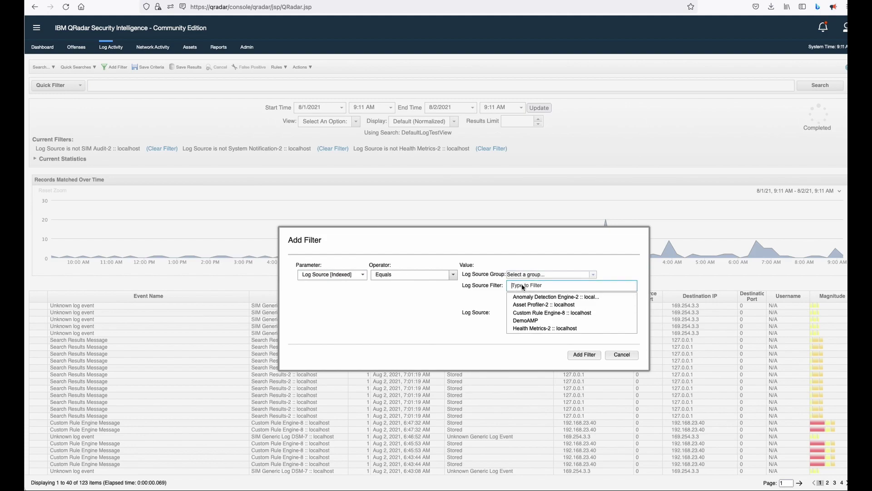
{"action": "type", "text": "amp"}
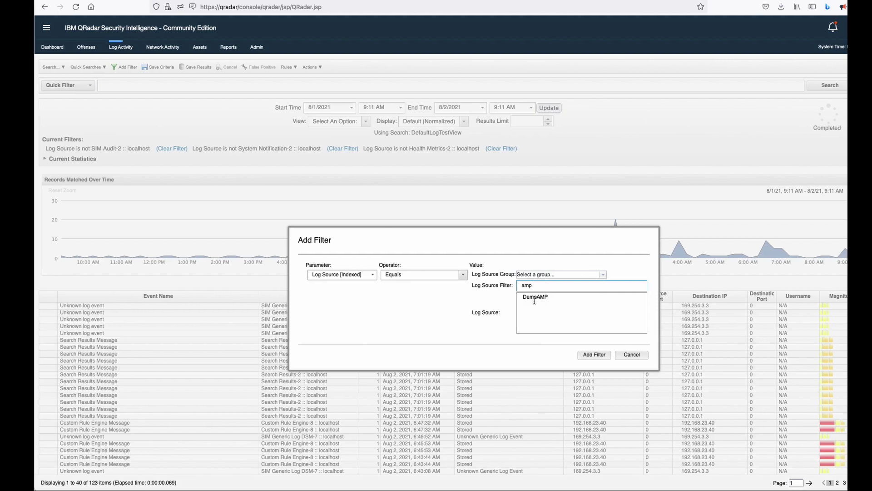
{"action": "left_click", "coordinate": [534, 297]}
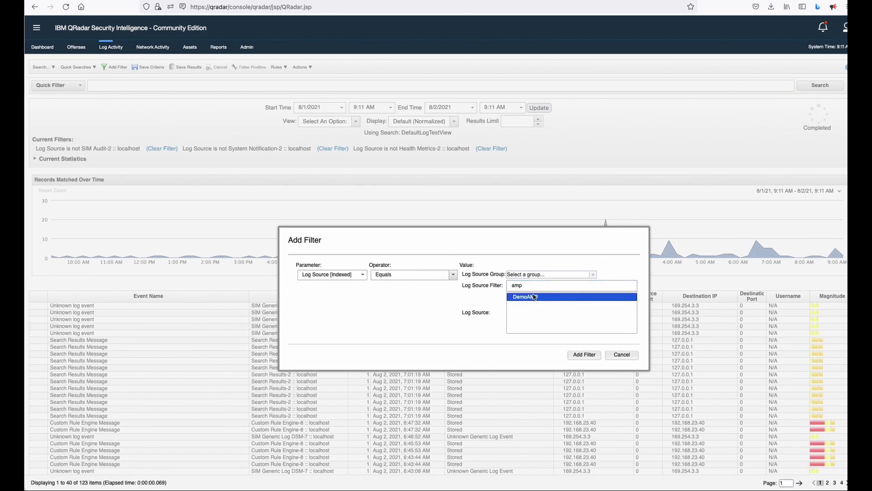
{"action": "left_click", "coordinate": [584, 354]}
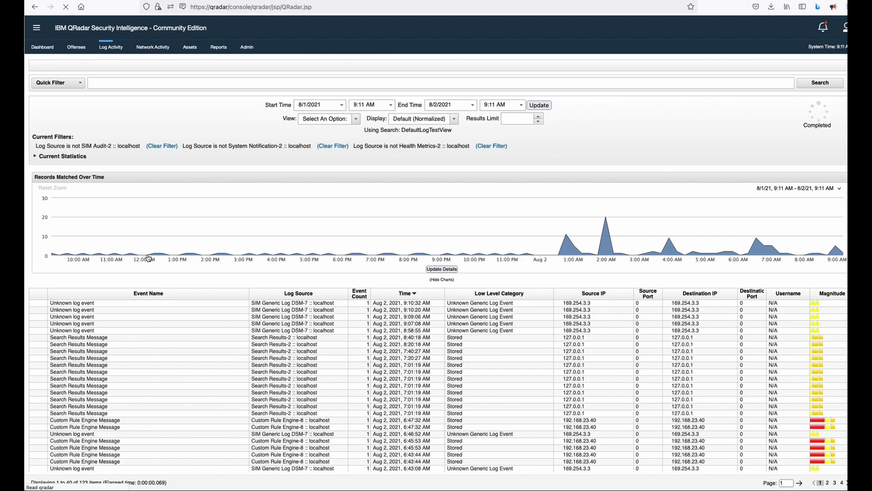
{"action": "left_click", "coordinate": [354, 123]}
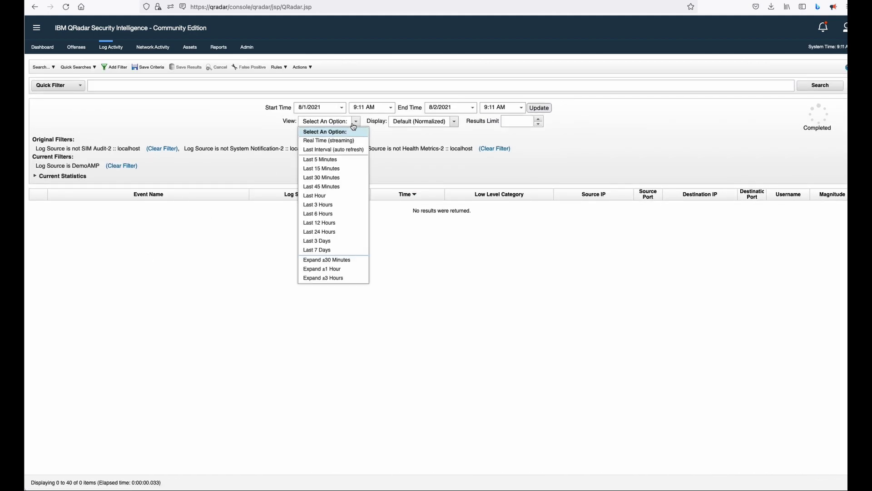
{"action": "left_click", "coordinate": [328, 240]}
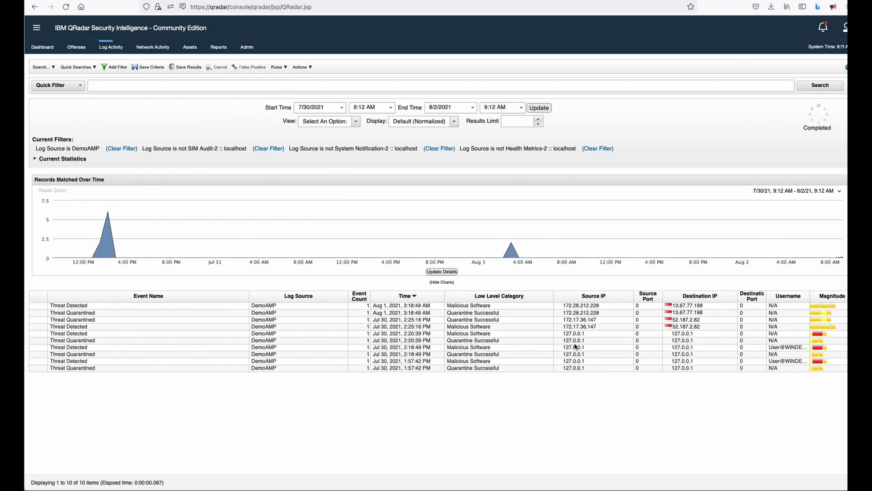
Step: Investigate source IP 172.28.212.228 of the Aug 1 Threat Detected event in Cisco SecureX Threat Response
{"action": "left_click", "coordinate": [585, 306]}
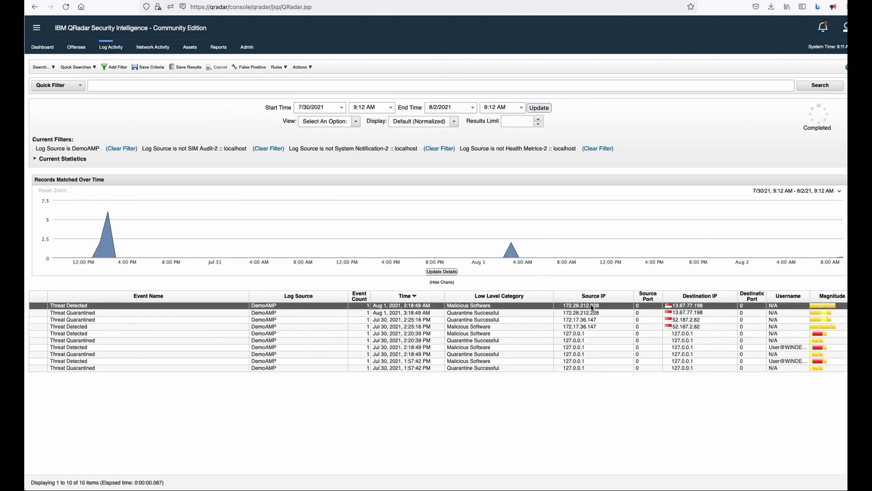
{"action": "right_click", "coordinate": [600, 309]}
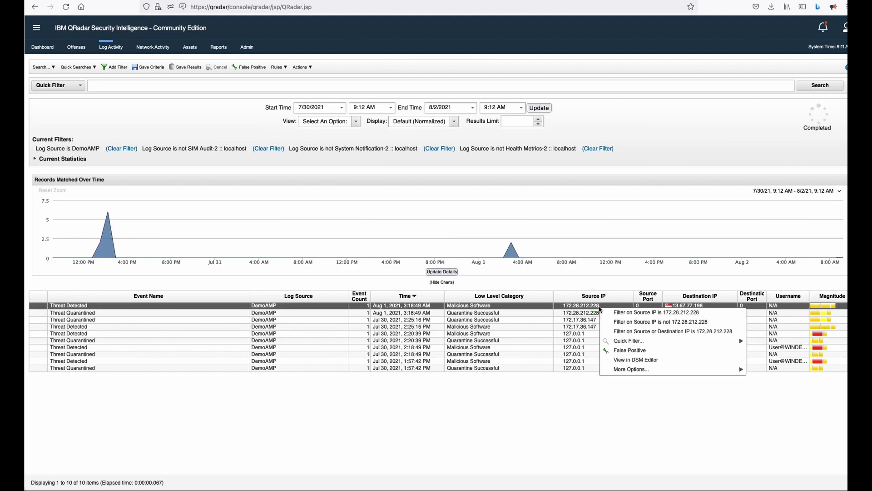
{"action": "mouse_move", "coordinate": [615, 371]}
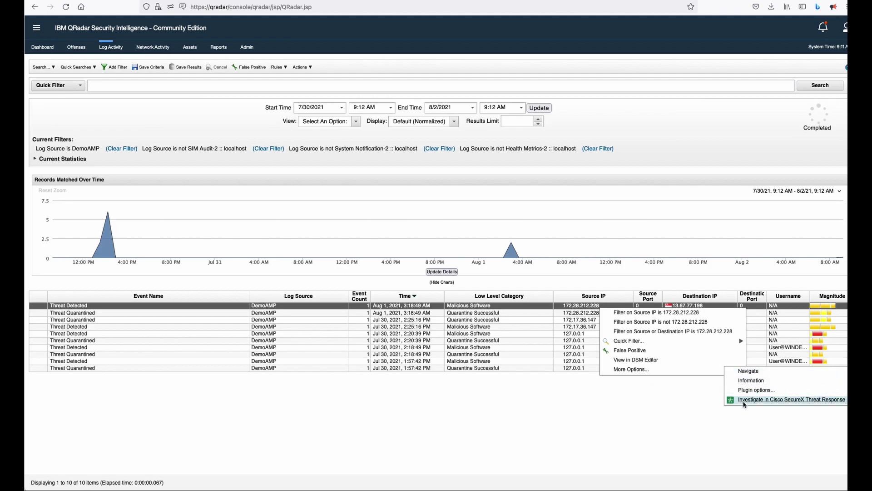
{"action": "left_click", "coordinate": [746, 400]}
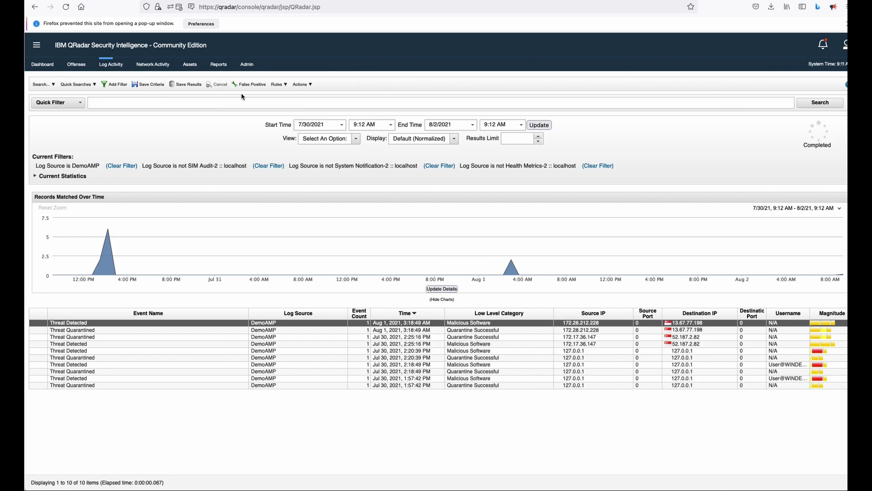
Step: Allow pop-ups for the QRadar site and rerun the 172.28.212.228 Threat Response investigation
{"action": "left_click", "coordinate": [179, 7]}
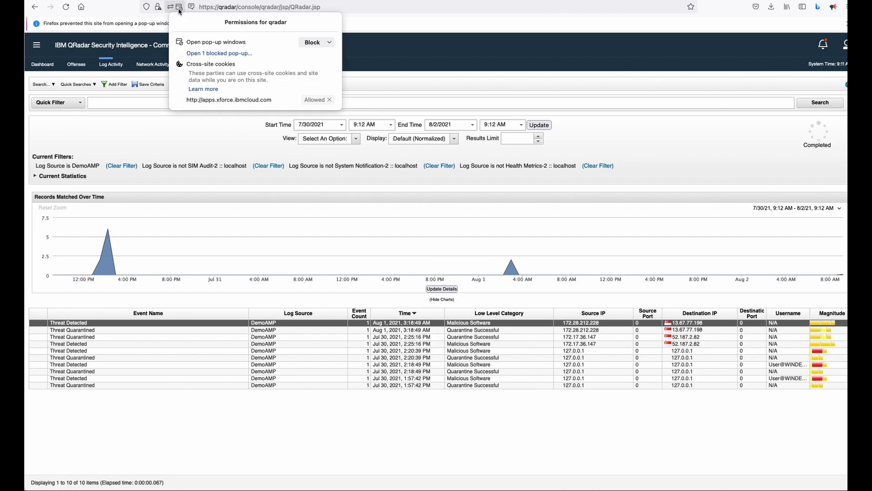
{"action": "left_click", "coordinate": [329, 43]}
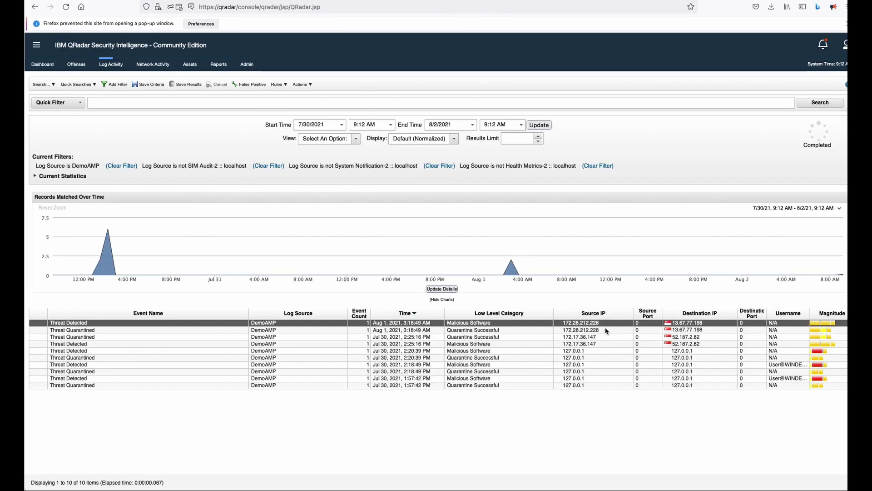
{"action": "right_click", "coordinate": [605, 328]}
{"action": "mouse_move", "coordinate": [648, 387]}
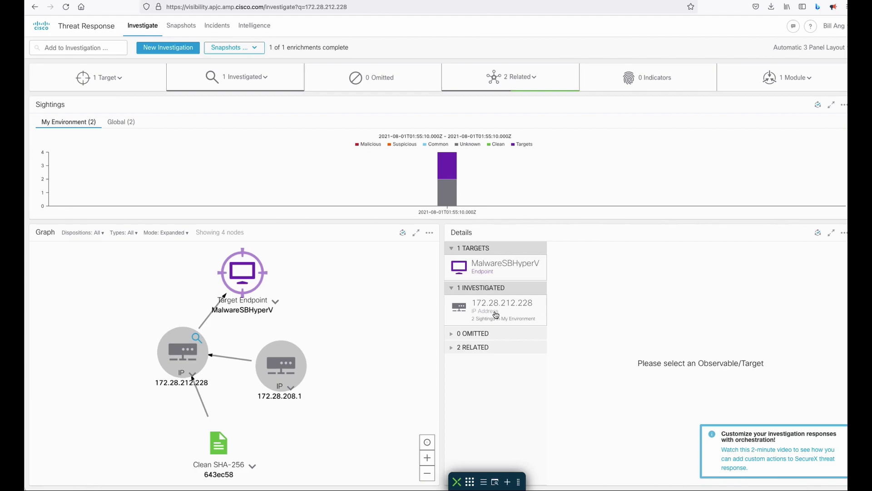
Step: Open the MalwareSBHyperV target endpoint details, showing IPs 10.1.0.4 and 172.27.112.1
{"action": "left_click", "coordinate": [275, 301]}
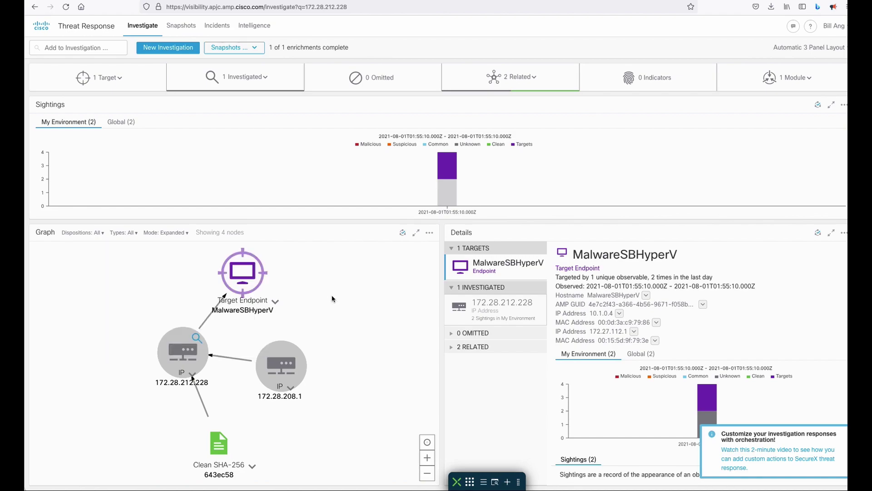
{"action": "scroll", "coordinate": [331, 293], "scroll_direction": "down", "scroll_amount": 2}
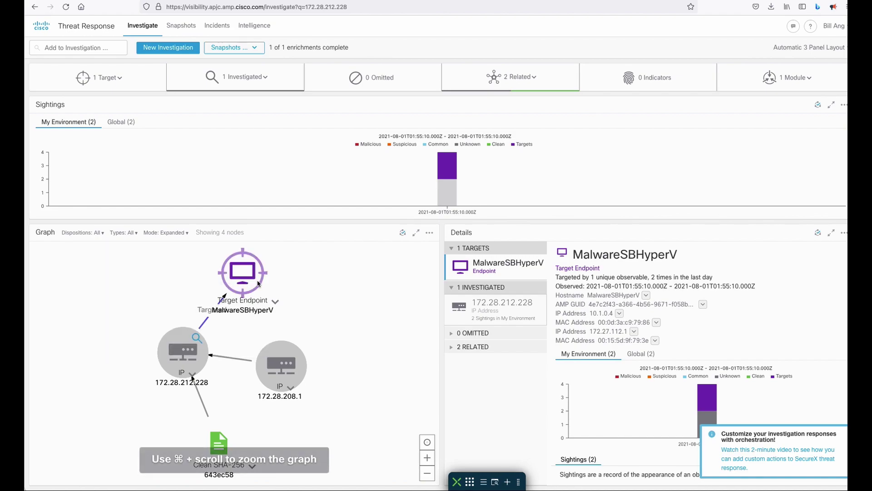
{"action": "scroll", "coordinate": [244, 291], "scroll_direction": "down", "scroll_amount": 1}
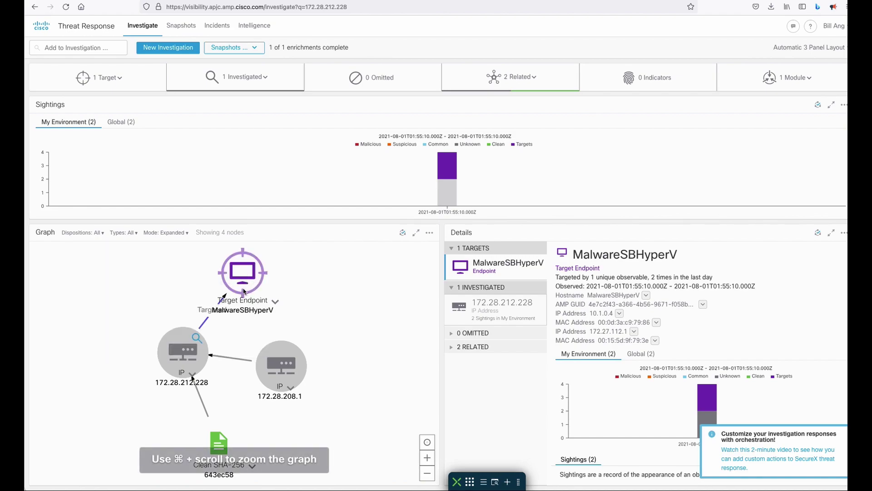